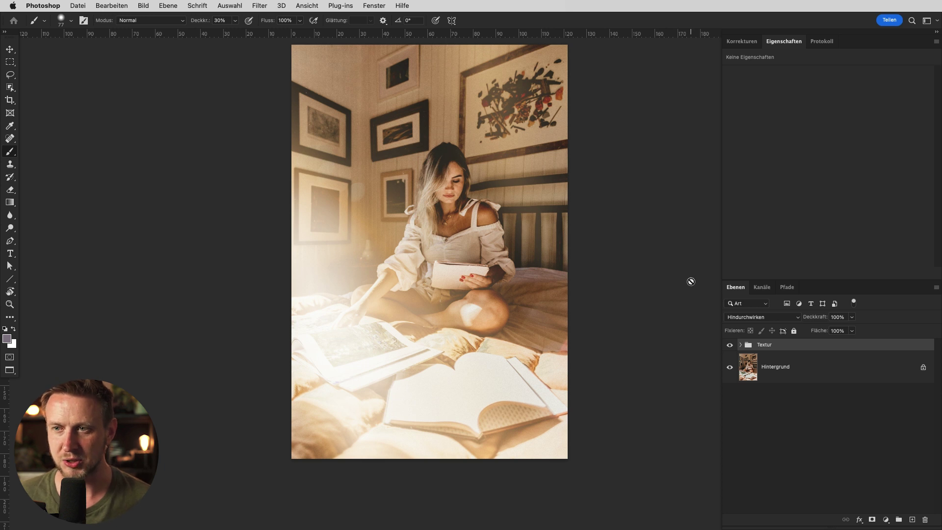
Step: Compare the photo with the Textur group hidden and shown, then expand the group
scroll(637, 267, "up", 3)
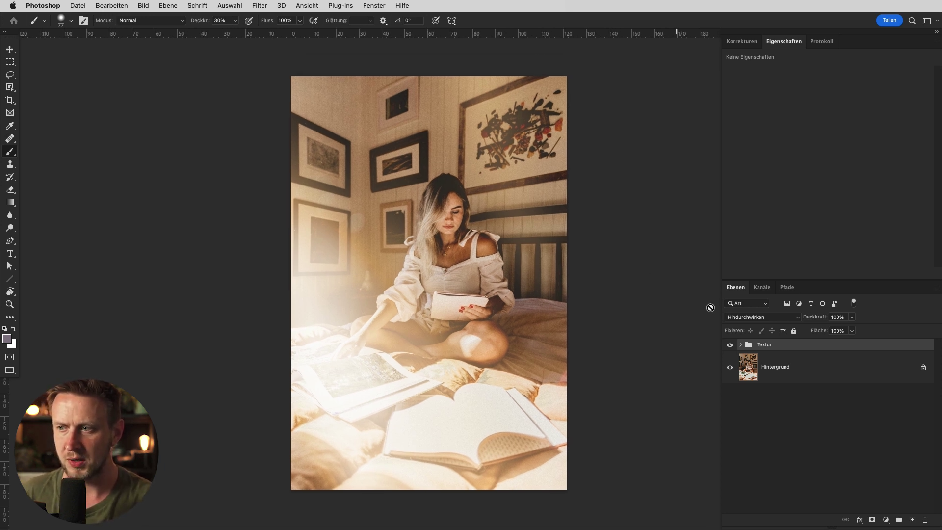
left_click(729, 345)
left_click(729, 346)
left_click(729, 345)
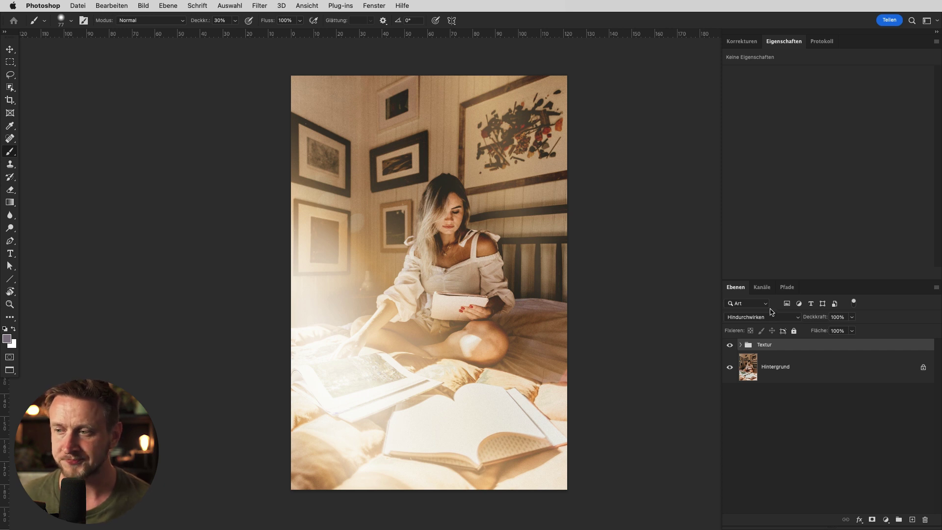
left_click(740, 345)
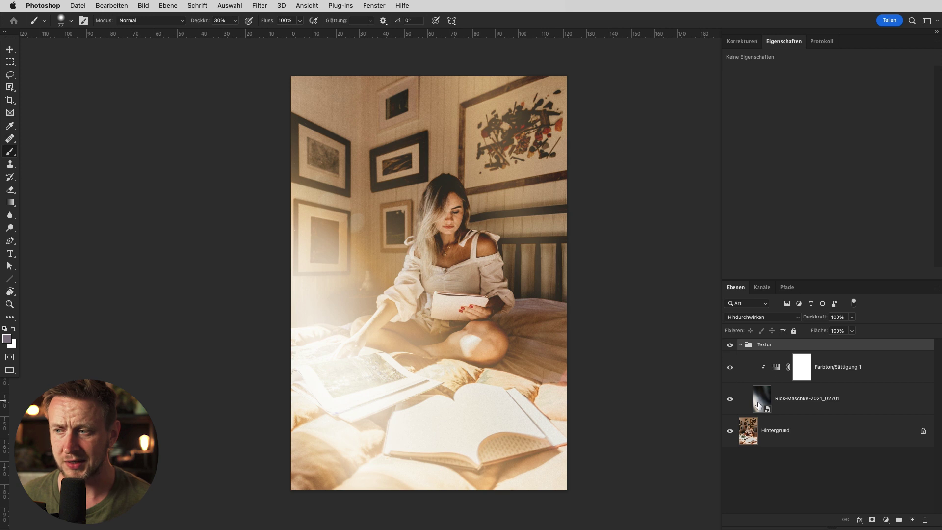
Step: Select the texture layer, toggle Farbton/Sättigung 1 off and on to compare, and view its settings
left_click(758, 405)
left_click(730, 367)
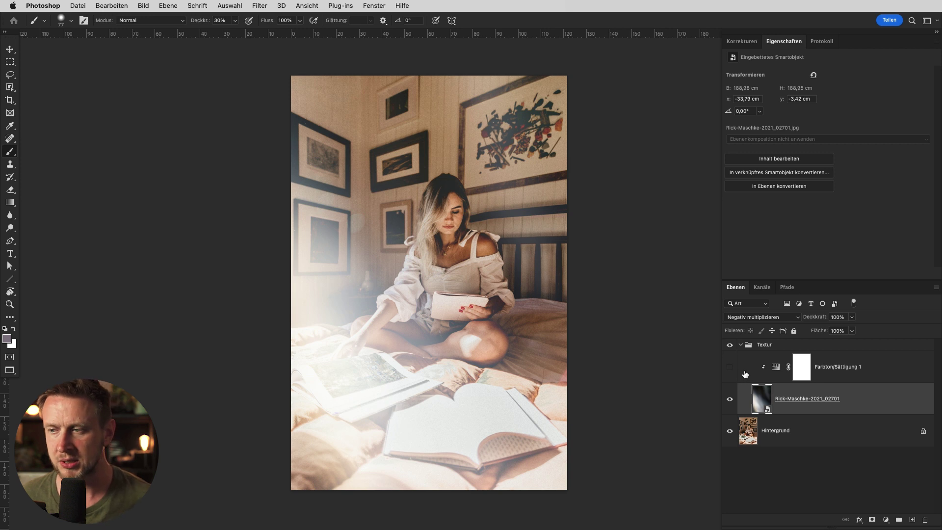
left_click(729, 367)
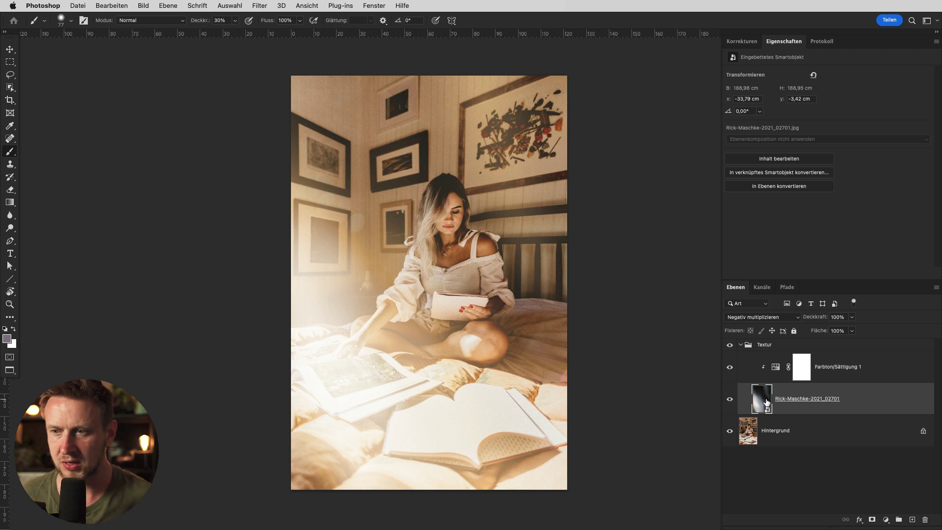
left_click(730, 367)
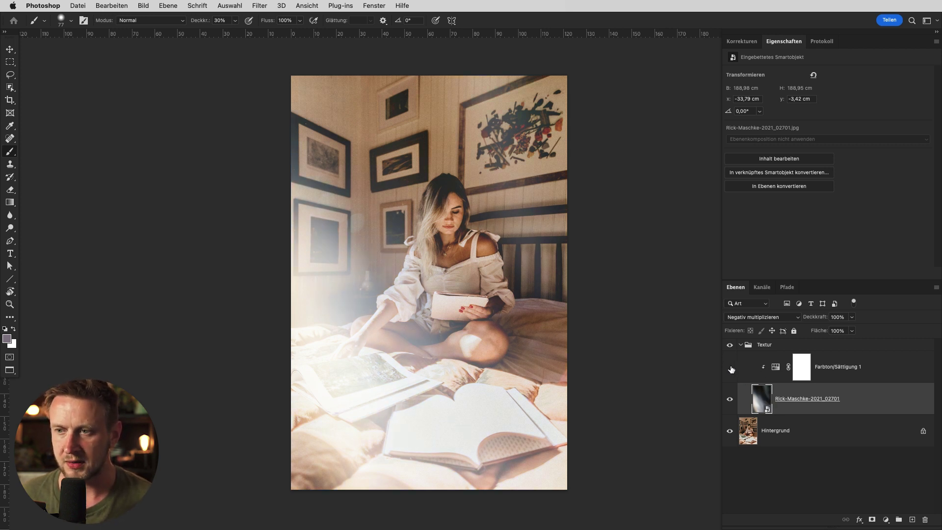
left_click(729, 369)
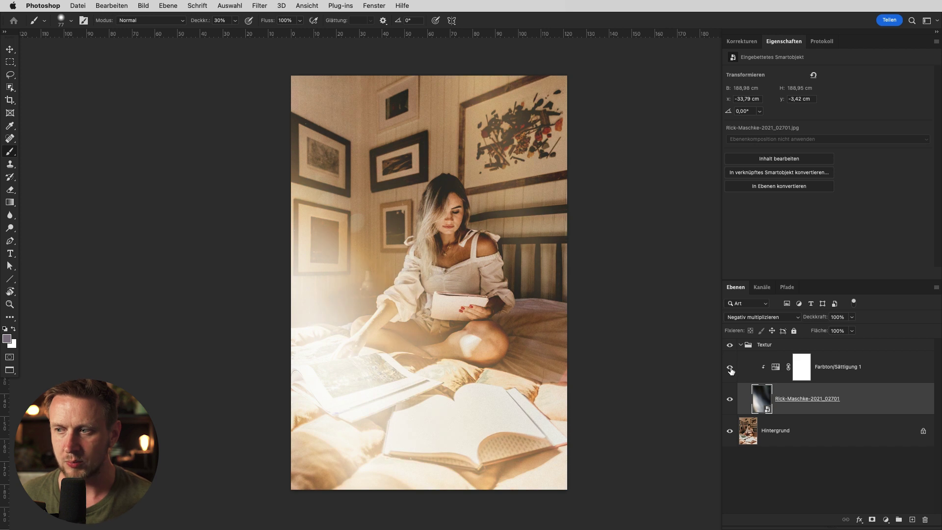
left_click(729, 369)
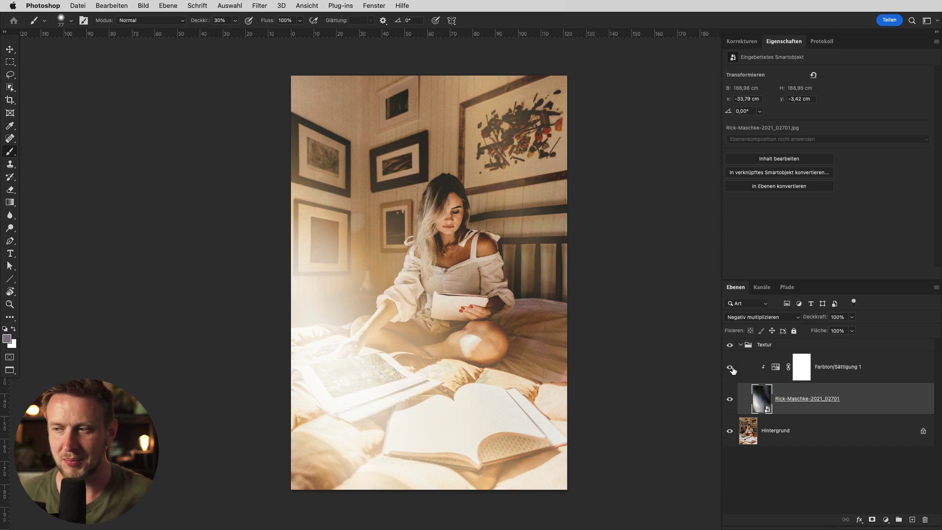
left_click(773, 368)
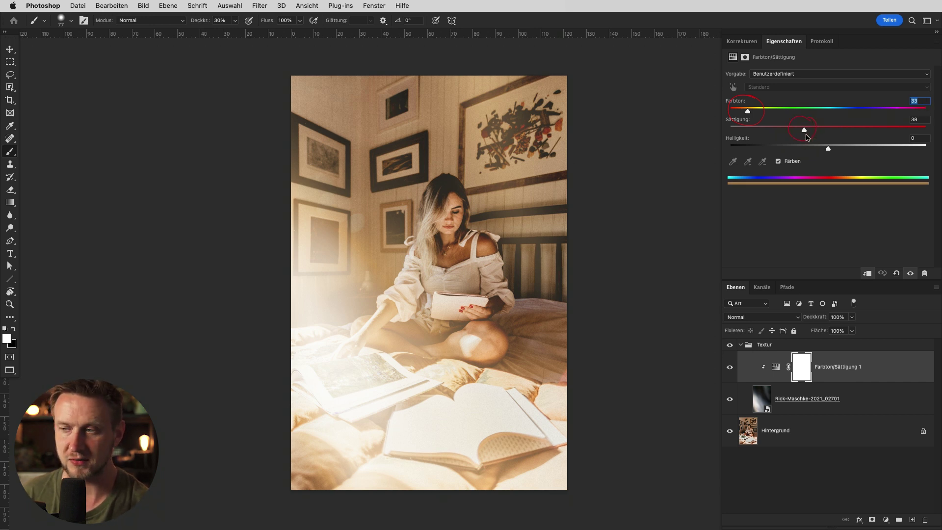
Step: Collapse the Textur group, deselect it and zoom in on the photo
left_click(741, 345)
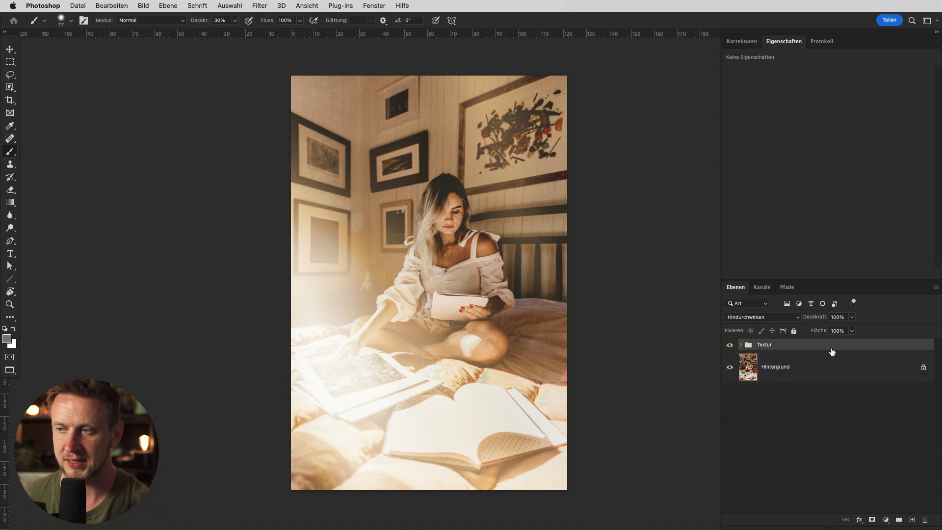
left_click(815, 420)
mouse_move(470, 229)
left_mouse_down()
mouse_move(504, 228)
mouse_move(468, 229)
mouse_move(439, 216)
left_mouse_up()
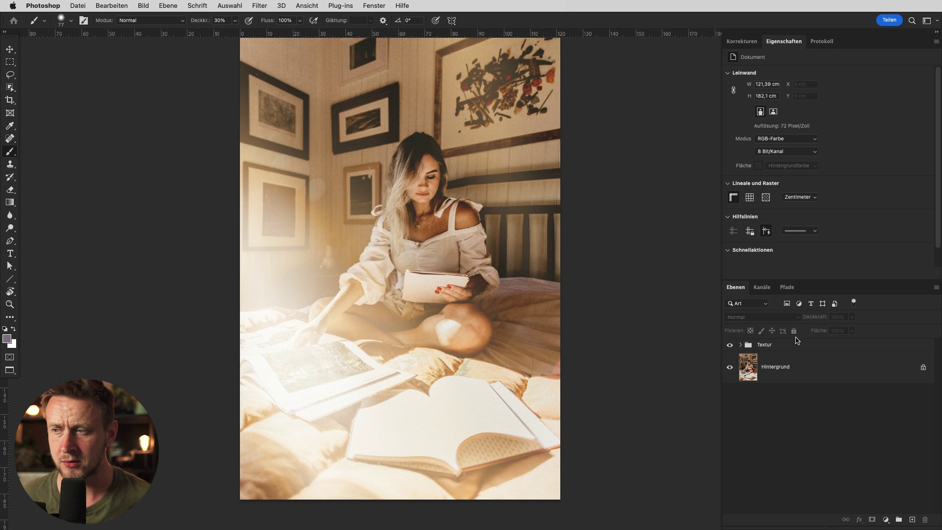
Step: Add a Curves adjustment with the white point lowered to output 234
left_click(759, 45)
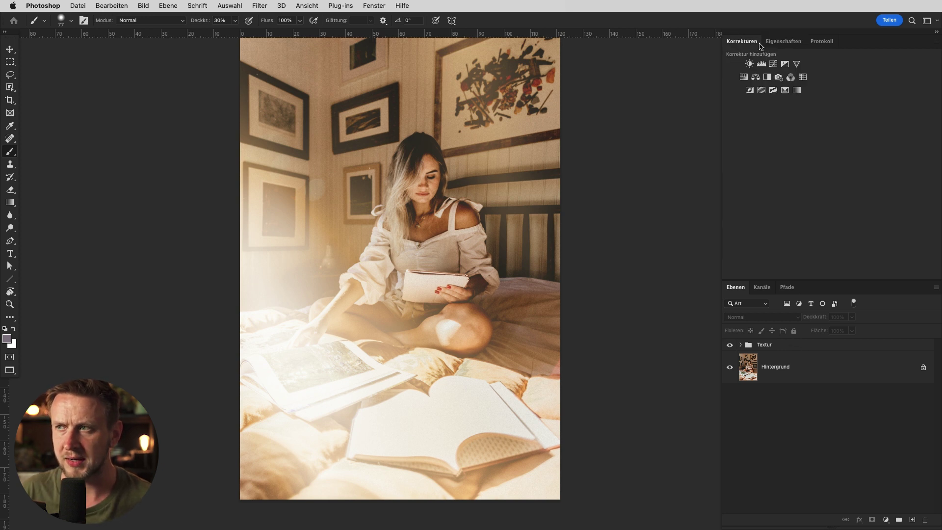
left_click(773, 64)
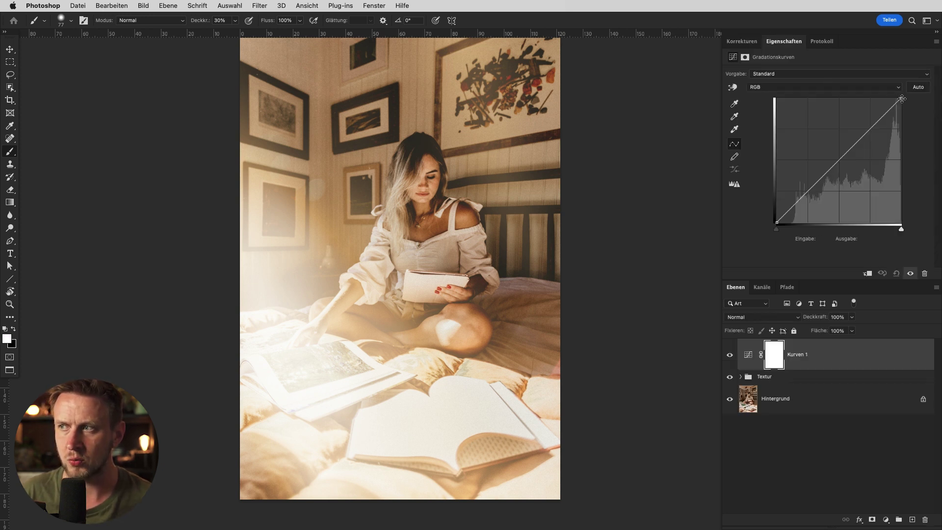
mouse_move(903, 101)
left_mouse_down()
mouse_move(900, 115)
mouse_move(867, 135)
left_mouse_up()
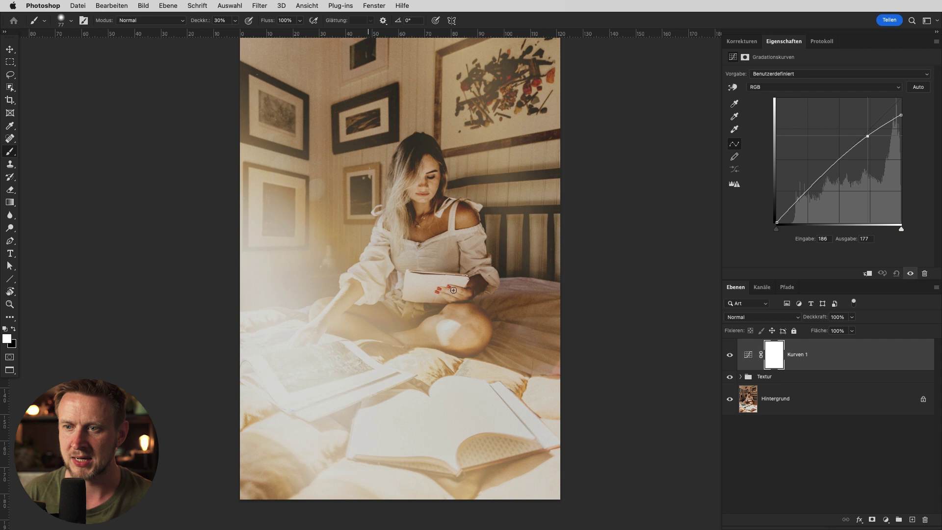
left_click(729, 357)
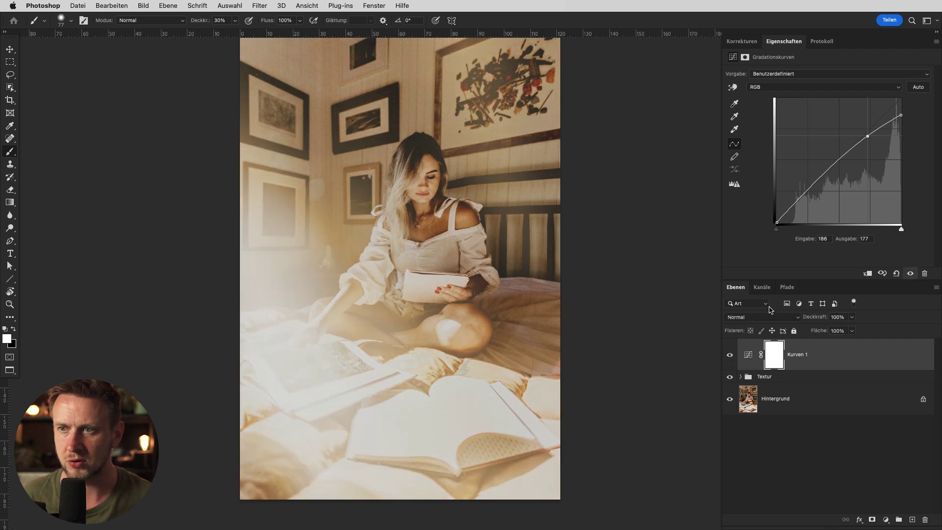
left_click(900, 115)
left_click_drag(900, 115, 904, 107)
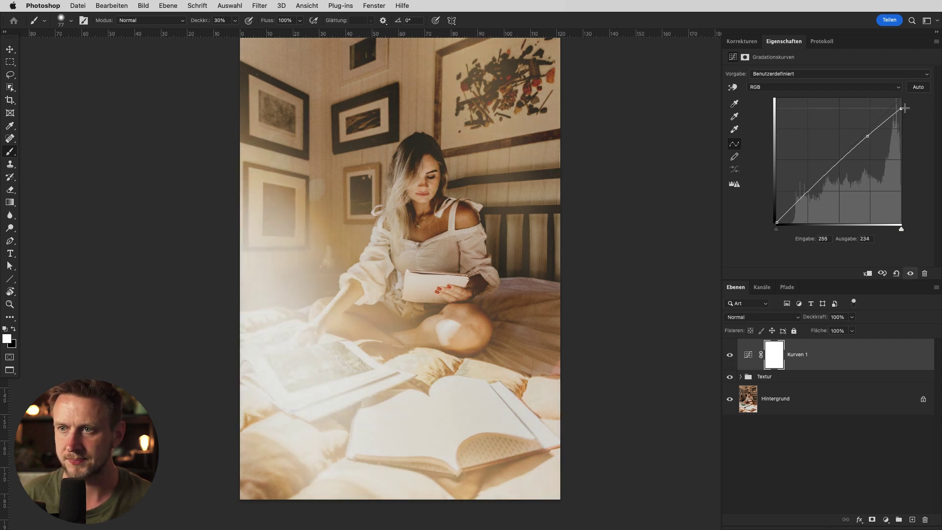
left_click(866, 136)
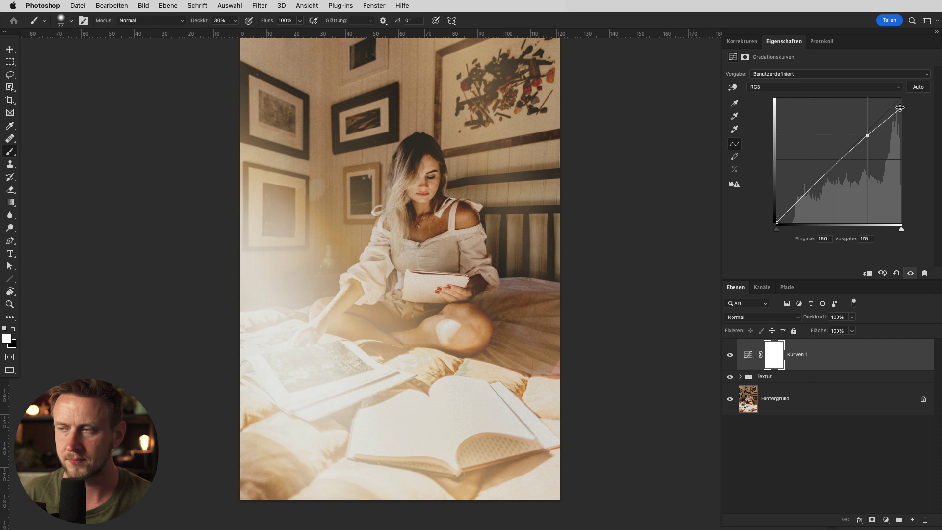
Step: Move Kurven 1 to the top of the Textur group and collapse the group
left_click(741, 377)
left_click_drag(750, 356, 749, 379)
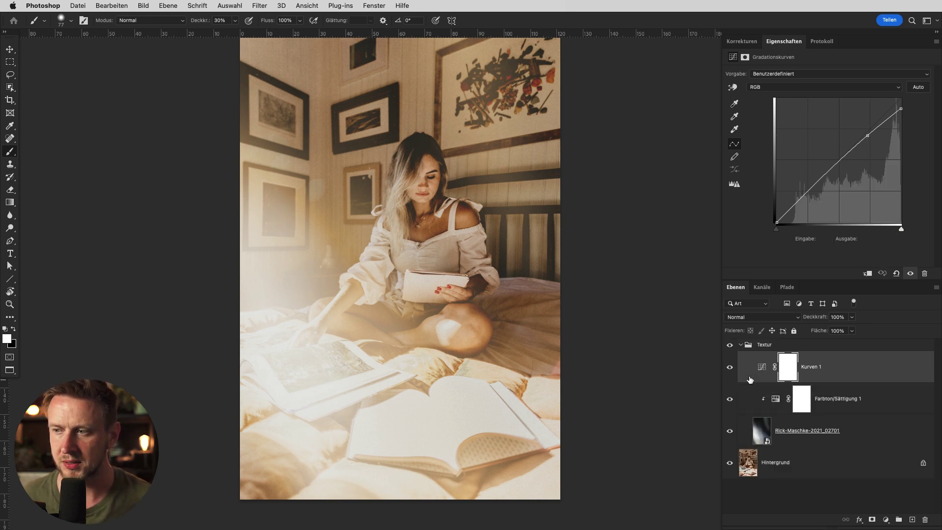
left_click(741, 345)
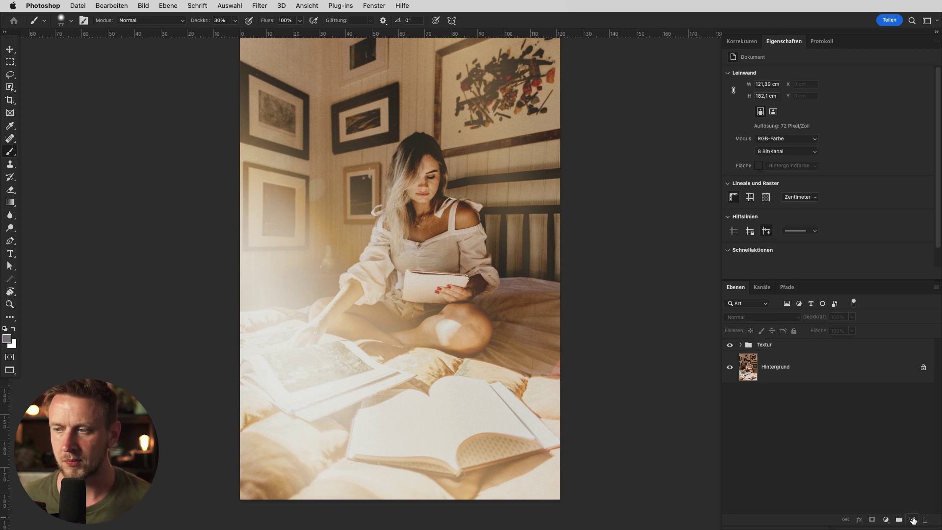
Step: Create a new layer filled with 50% grey
left_click(913, 519)
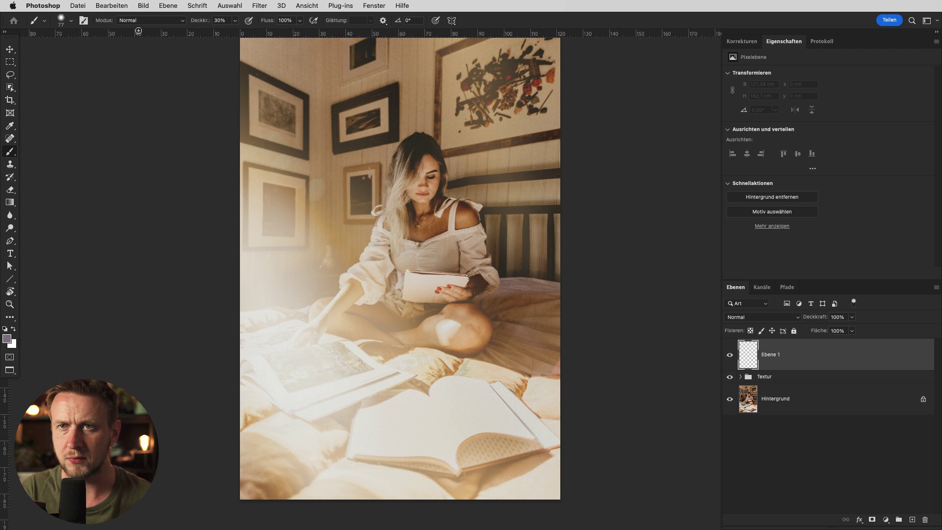
left_click(118, 6)
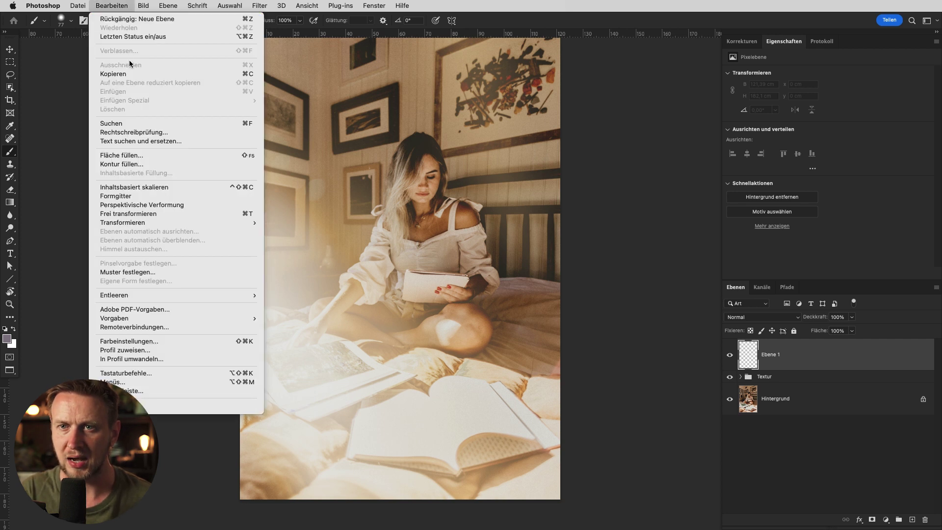
left_click(141, 156)
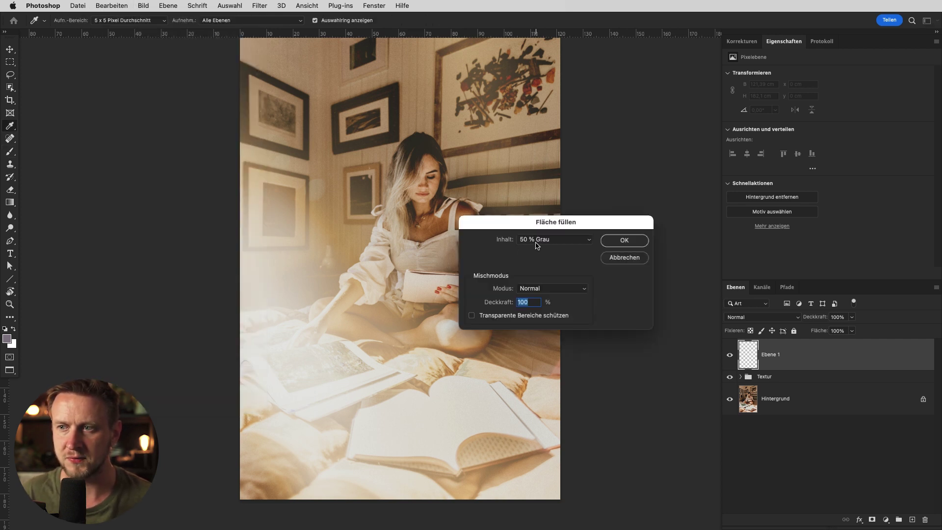
left_click(610, 242)
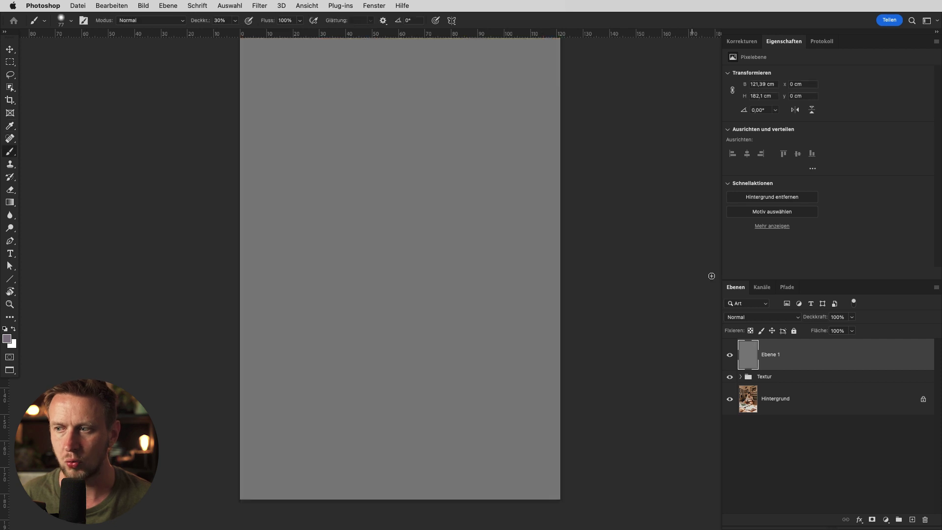
Step: Set the grey layer to Weiches Licht and convert it for smart filters
left_click(773, 317)
left_click(760, 454)
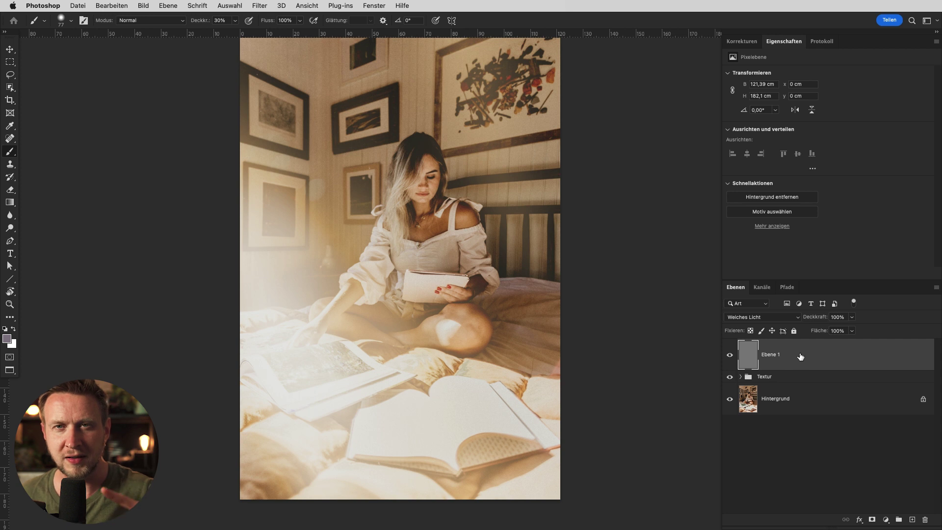
left_click(254, 9)
left_click(265, 33)
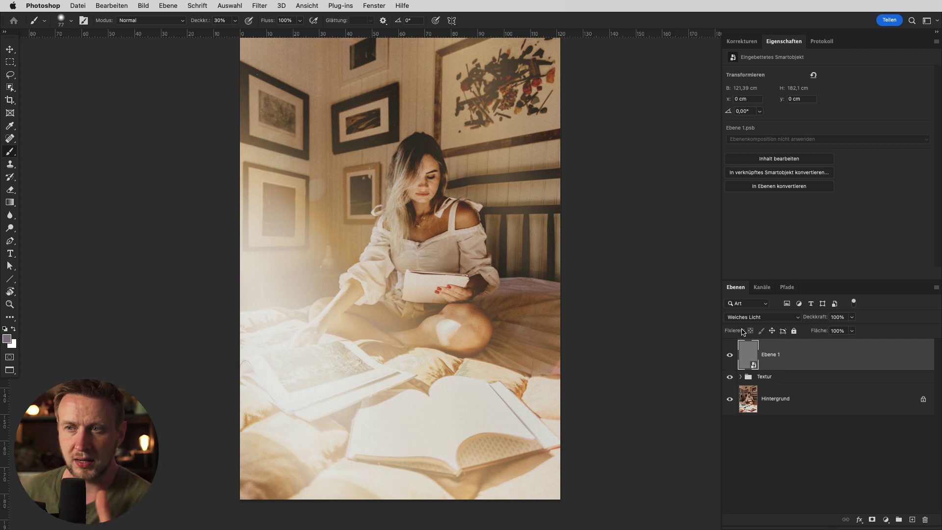
Step: Try Rauschen hinzufügen with heavy, uniform, Gaussian and coloured noise, then cancel it
left_click(260, 5)
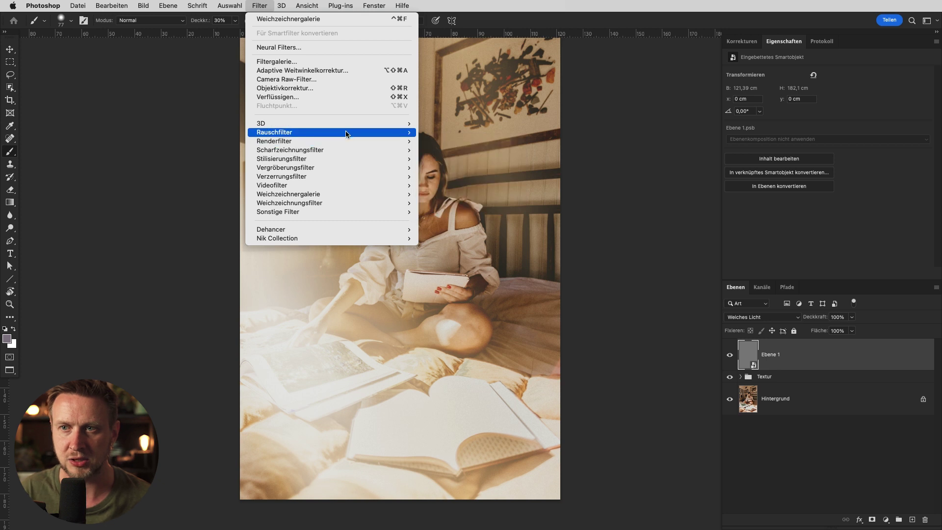
mouse_move(275, 132)
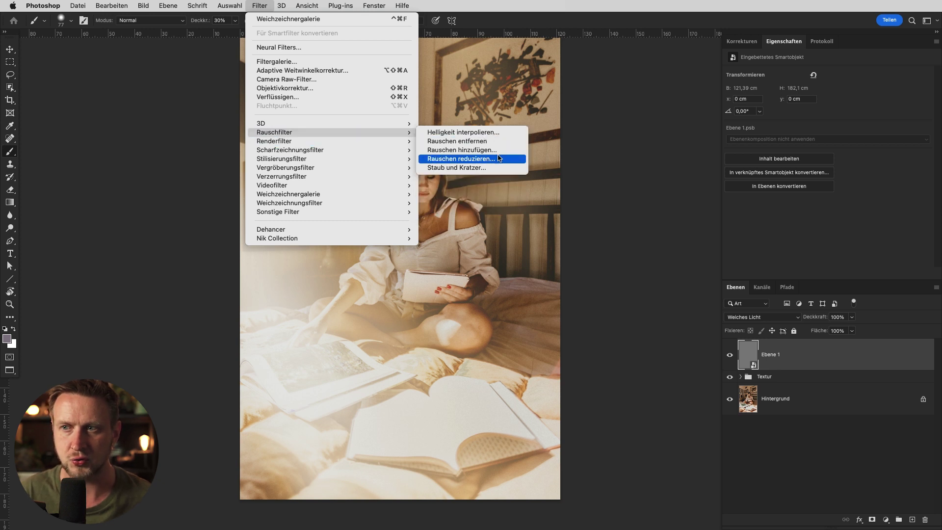
left_click(490, 149)
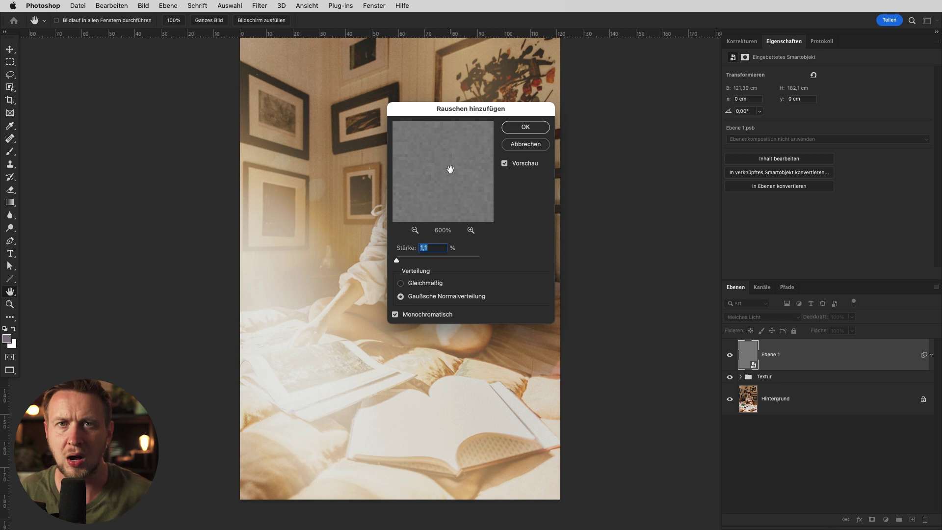
left_click_drag(397, 260, 419, 260)
left_click(415, 230)
left_click(414, 230)
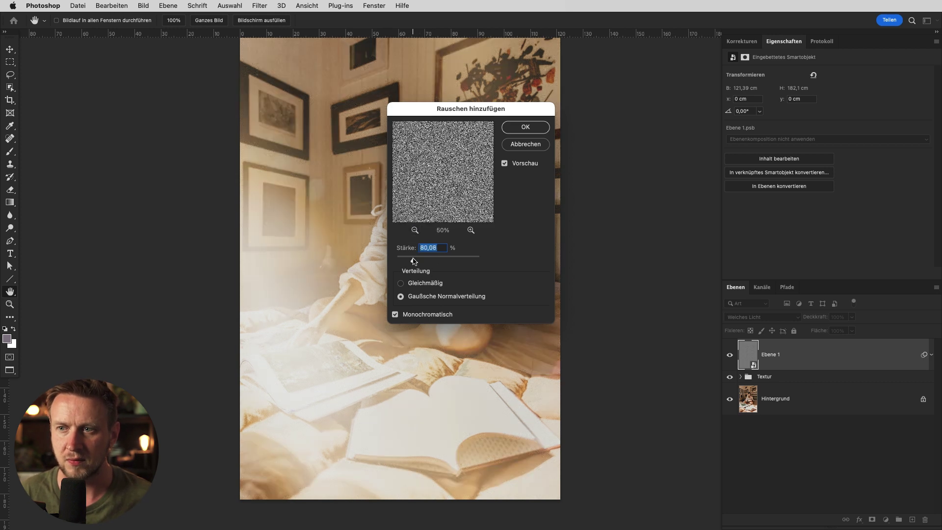
left_click(431, 288)
left_click(433, 298)
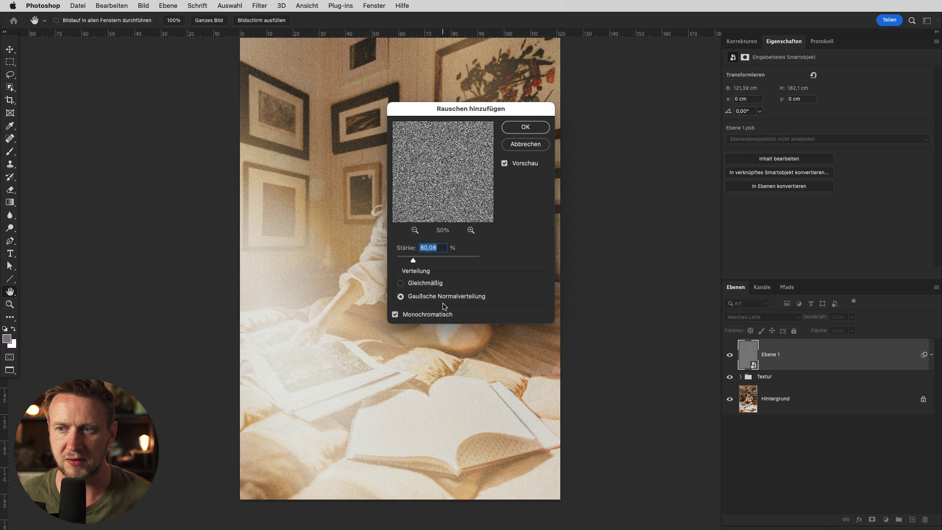
left_click(443, 316)
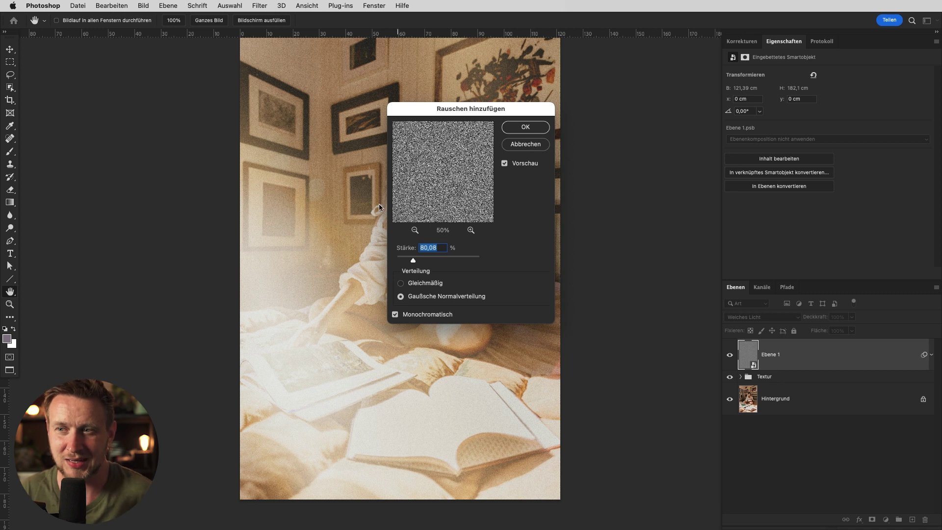
left_click_drag(499, 113, 643, 127)
left_click(662, 161)
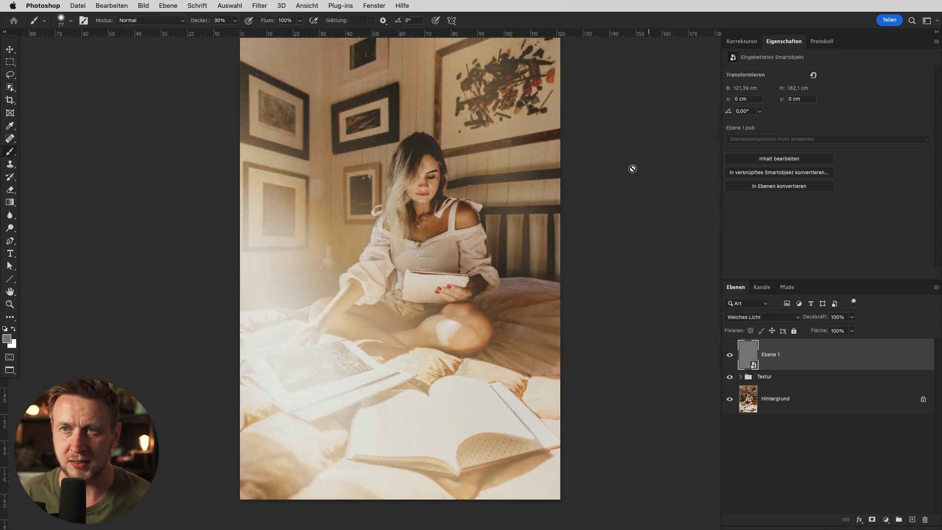
left_click(262, 7)
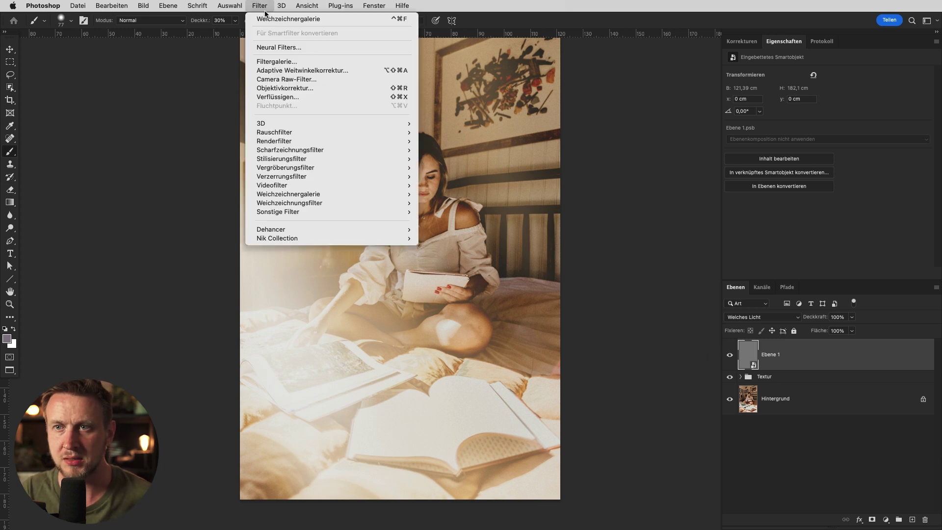
Step: Open Camera Raw on Ebene 1, expand Effekte, and enlarge the preview
left_click(297, 79)
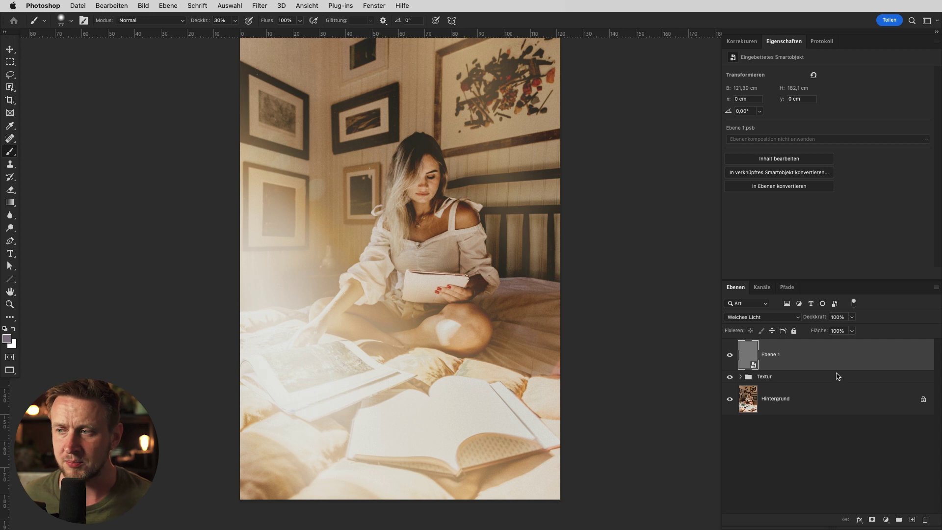
key("super+shift+a")
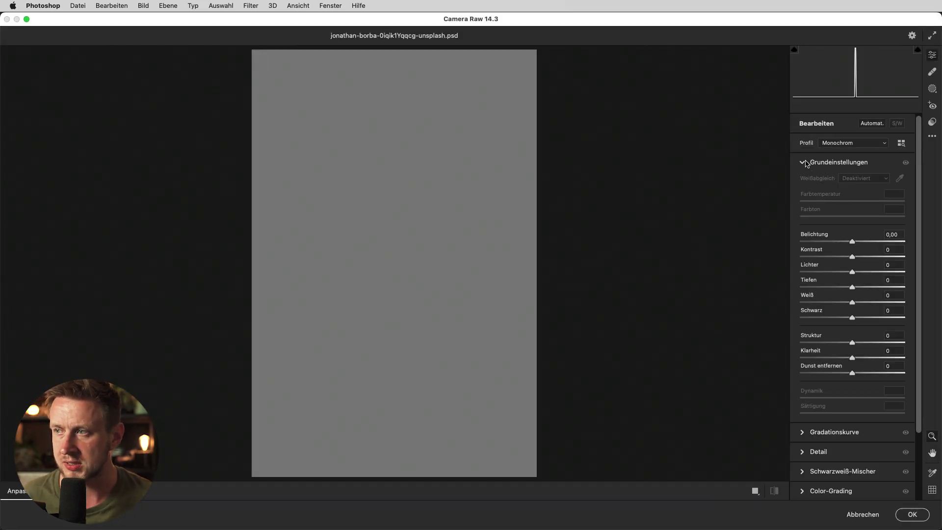
left_click(803, 162)
left_click(802, 299)
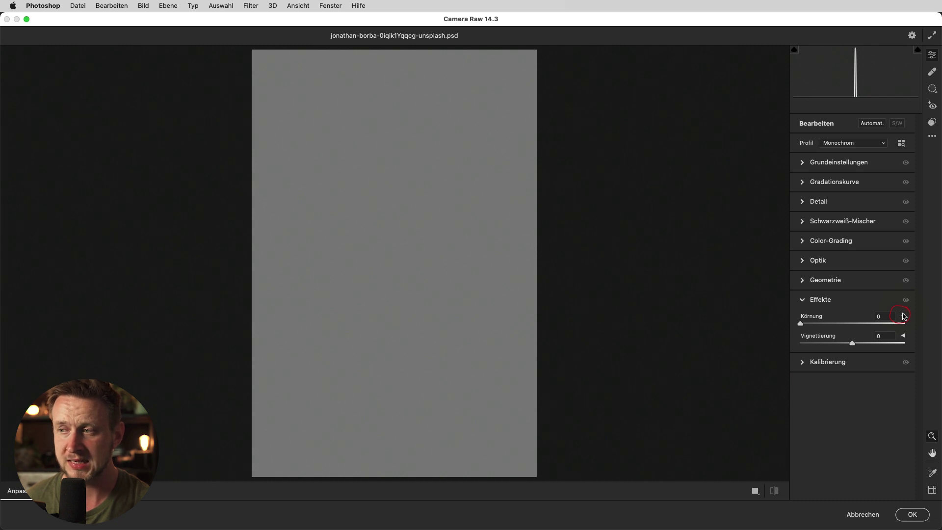
left_click(902, 317)
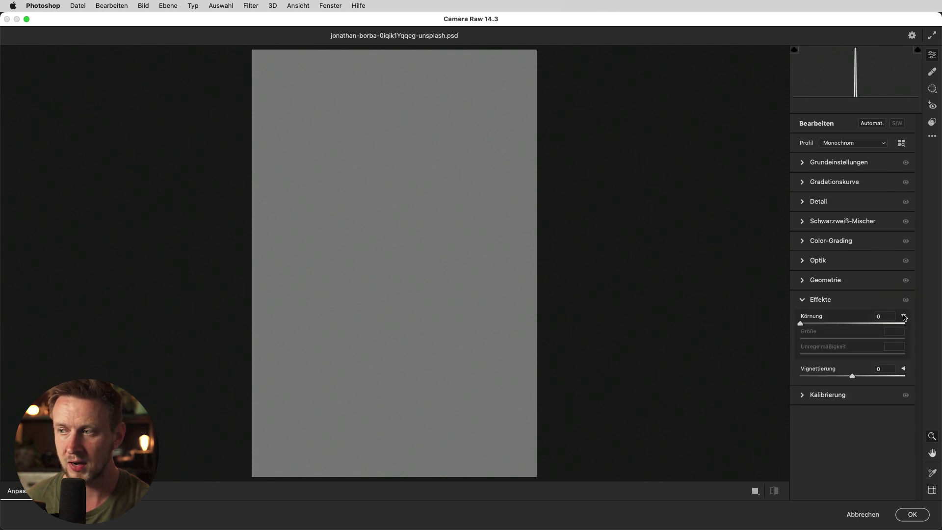
key("z")
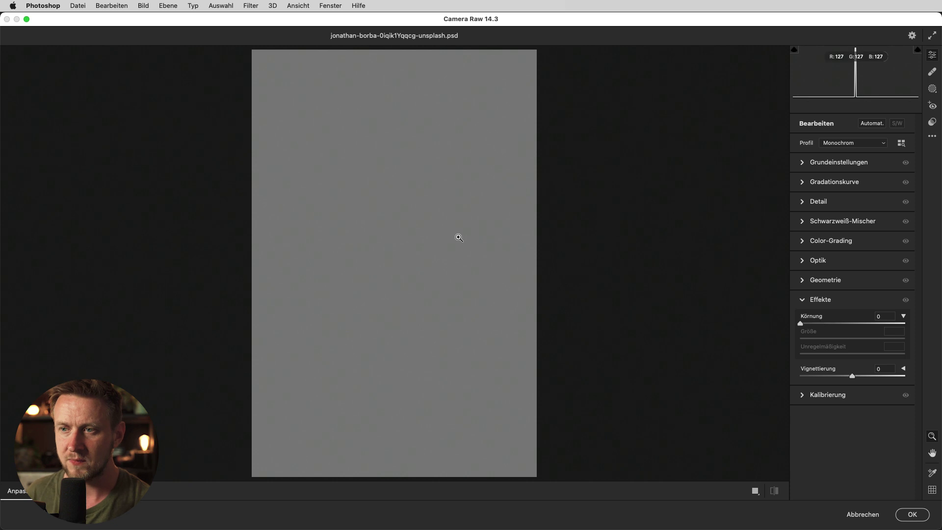
left_click(405, 218)
left_click(428, 235, "alt")
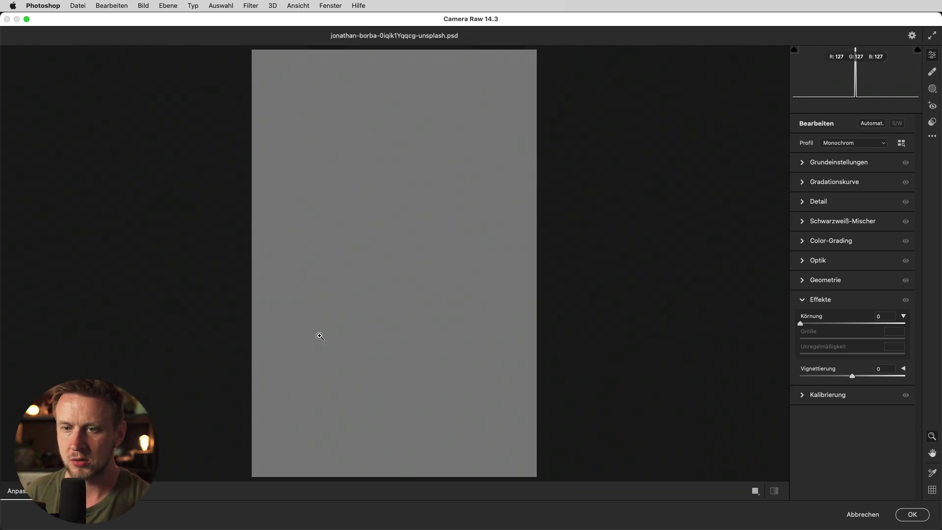
left_click(17, 491)
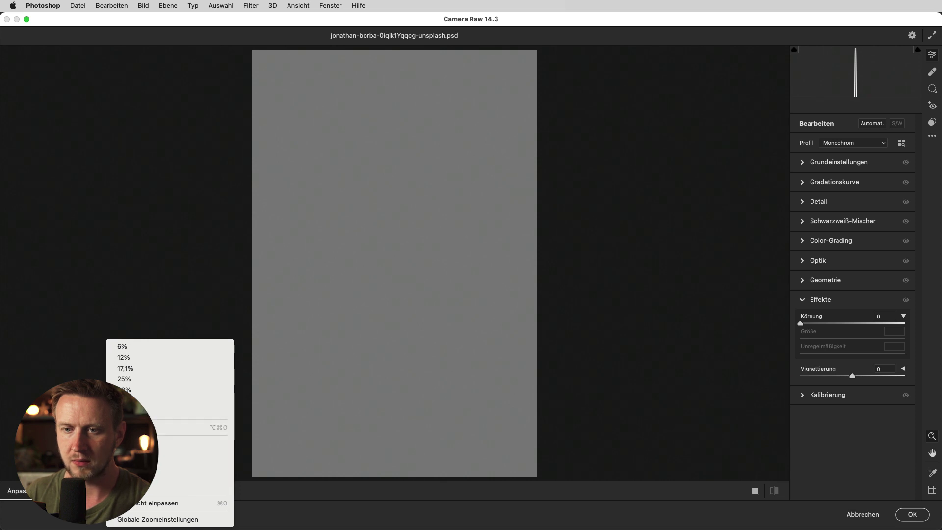
left_click(142, 475)
Step: Set Körnung 63, Größe 82 and Unregelmäßigkeit 98, then apply the filter
left_click(826, 323)
left_click_drag(845, 323, 853, 323)
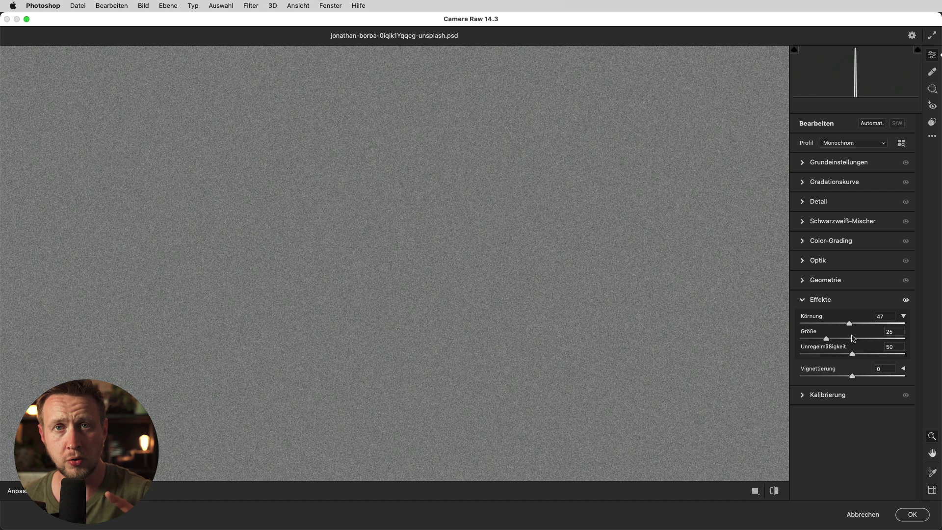
left_click_drag(872, 338, 889, 339)
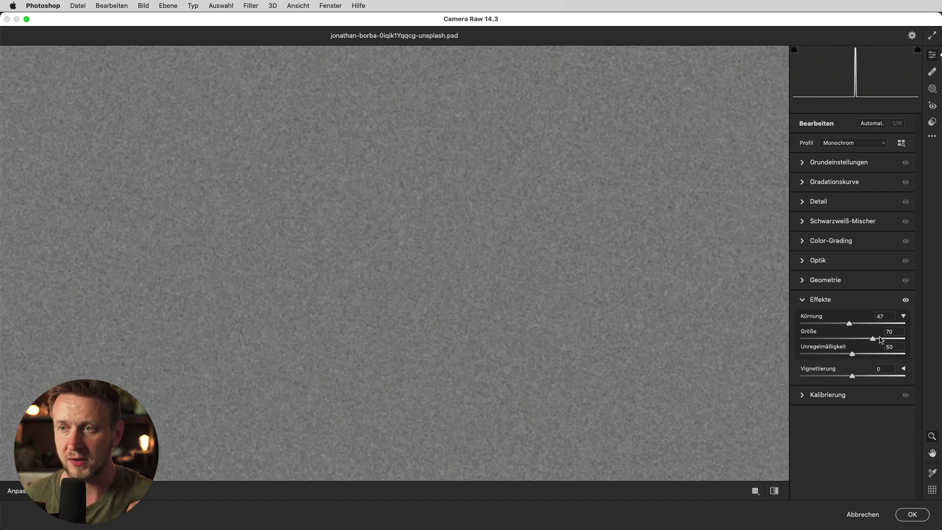
left_click(886, 354)
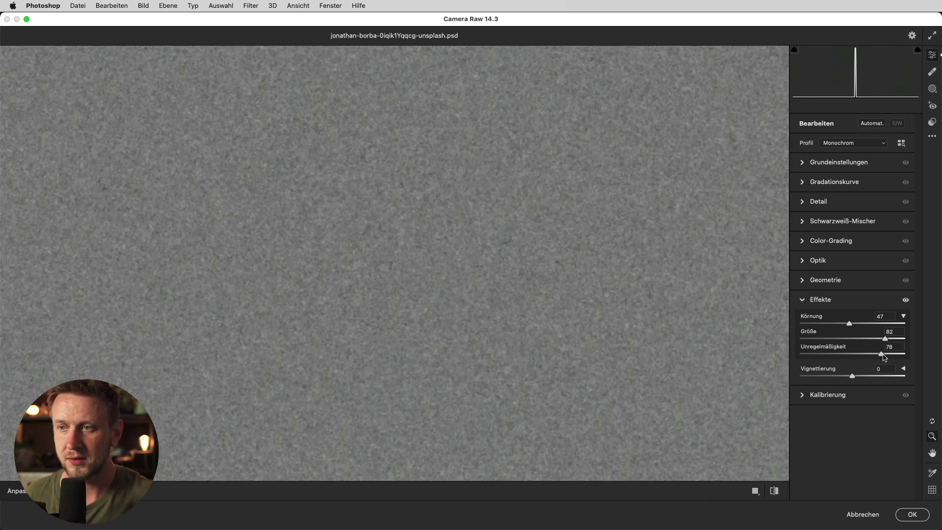
left_click_drag(898, 355, 800, 354)
left_click(901, 354)
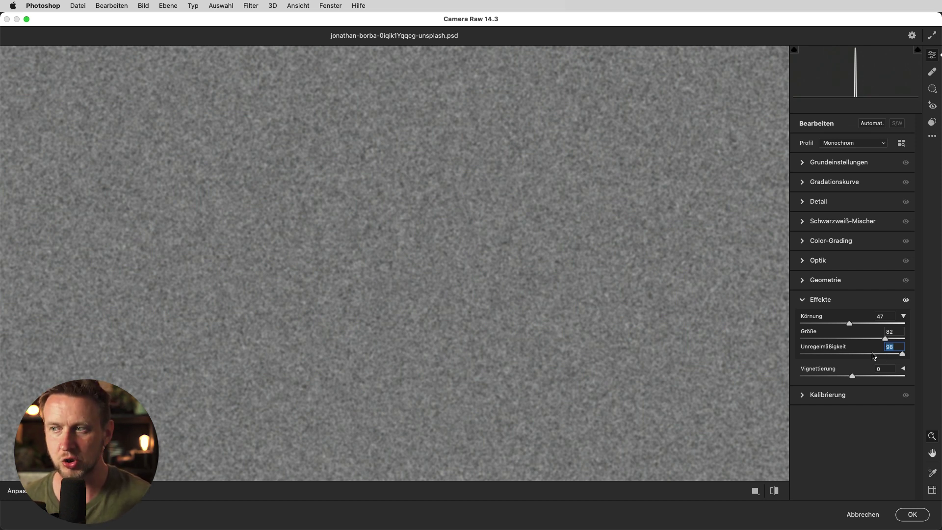
mouse_move(849, 323)
left_mouse_down()
mouse_move(878, 324)
mouse_move(843, 327)
mouse_move(863, 324)
mouse_move(854, 322)
left_mouse_up()
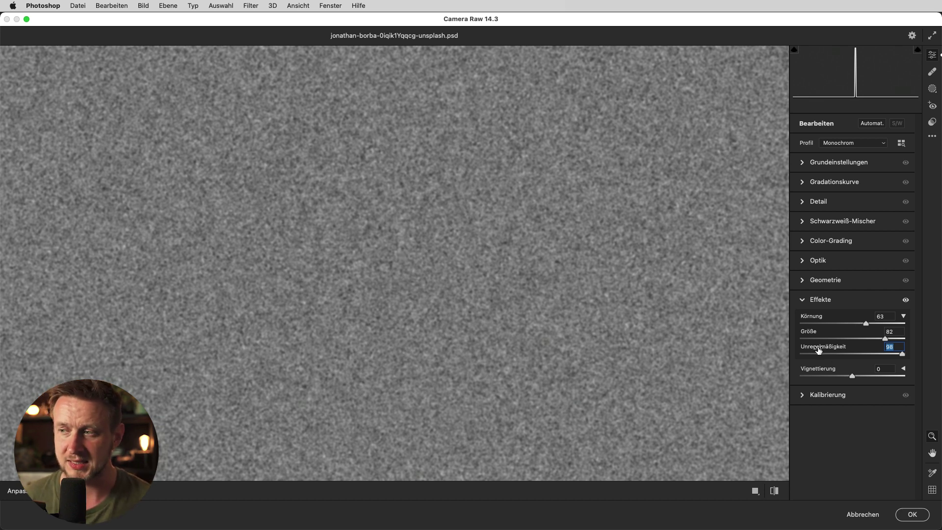
left_click(903, 514)
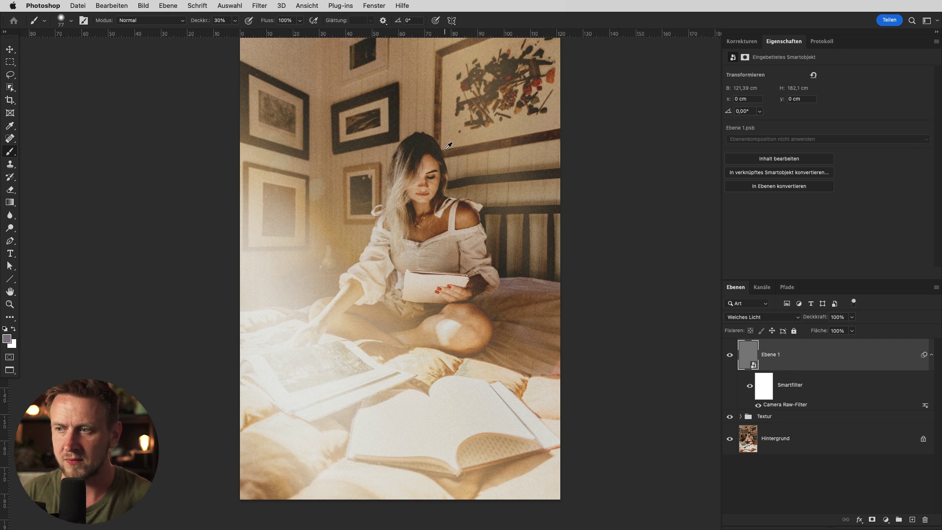
Step: Toggle the Ebene 1 grain layer to compare, leaving it hidden
scroll(492, 151, "up", 3)
scroll(505, 153, "up", 2)
left_click(730, 355)
left_click(730, 356)
left_click(730, 356)
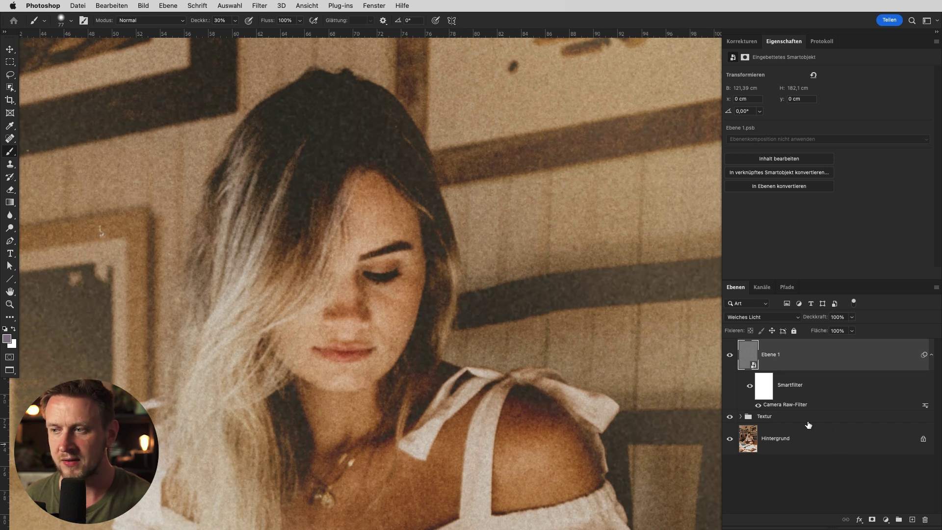
left_click(730, 355)
Step: Add Ebene 2 filled with 50% grey and convert it to a smart object
left_click(911, 519)
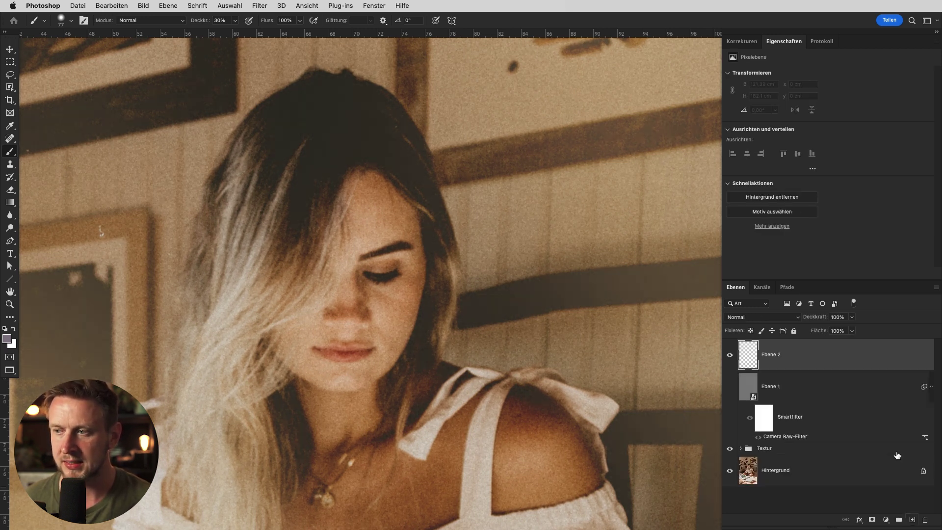
left_click(112, 5)
left_click(150, 154)
left_click(629, 241)
key("b")
left_click(259, 5)
left_click(267, 33)
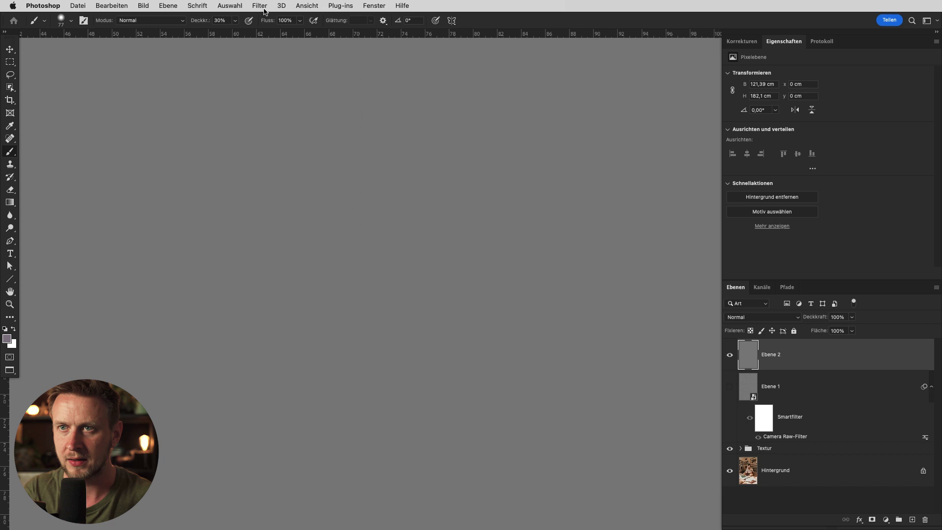
Step: Give Ebene 2 monochrome Gaussian noise at 14,21%, blend it in Weiches Licht, and hide Ebene 1
left_click(259, 5)
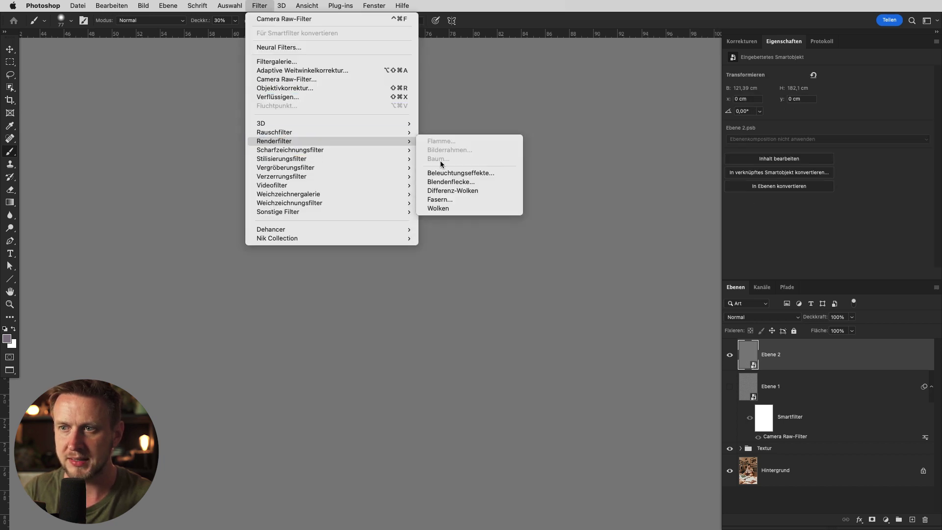
mouse_move(275, 132)
left_click(474, 153)
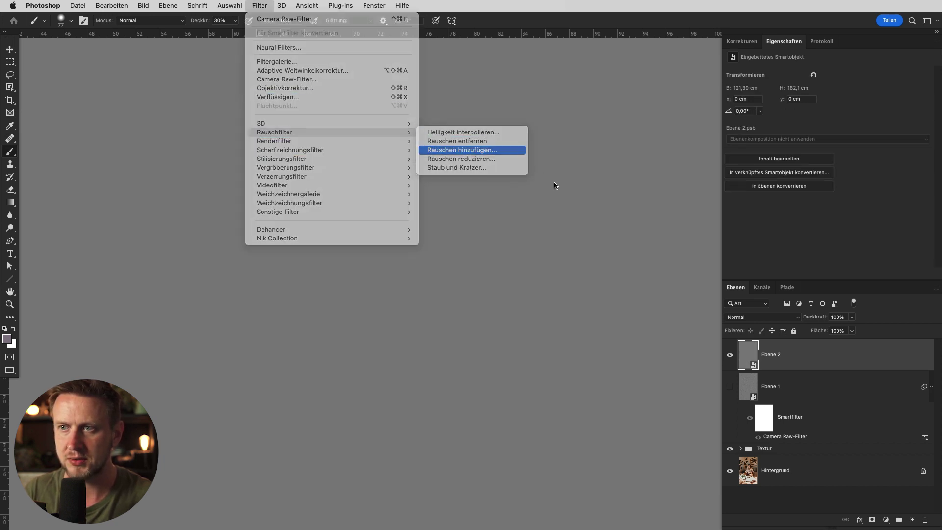
left_click(569, 274)
left_click_drag(569, 274, 543, 274)
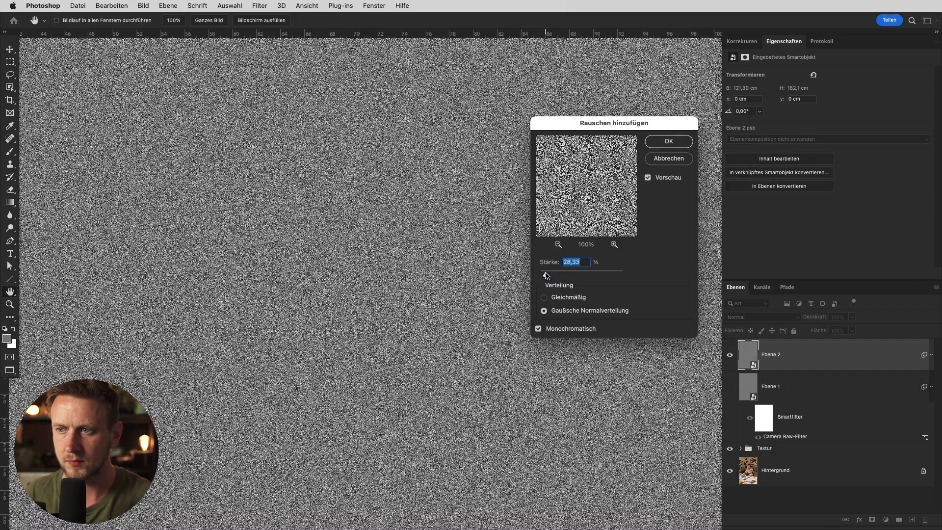
left_click(668, 141)
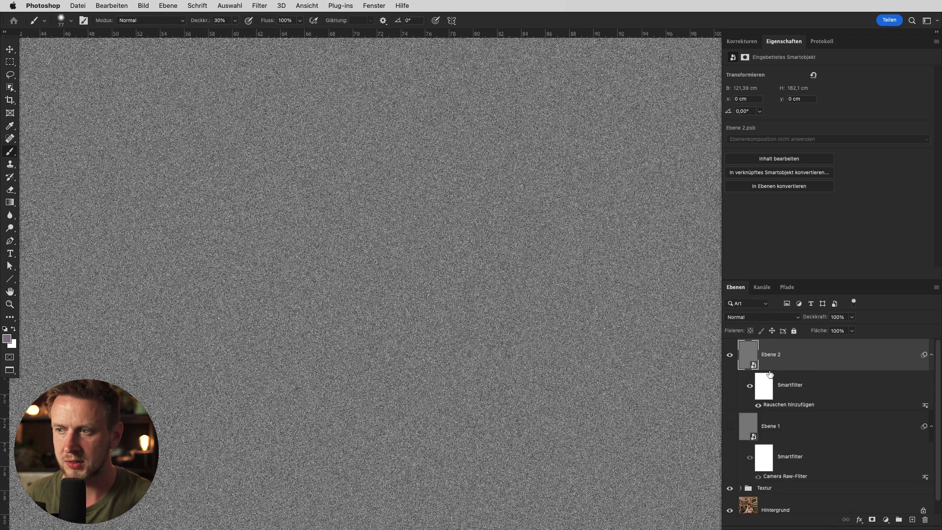
left_click(765, 316)
left_click(759, 455)
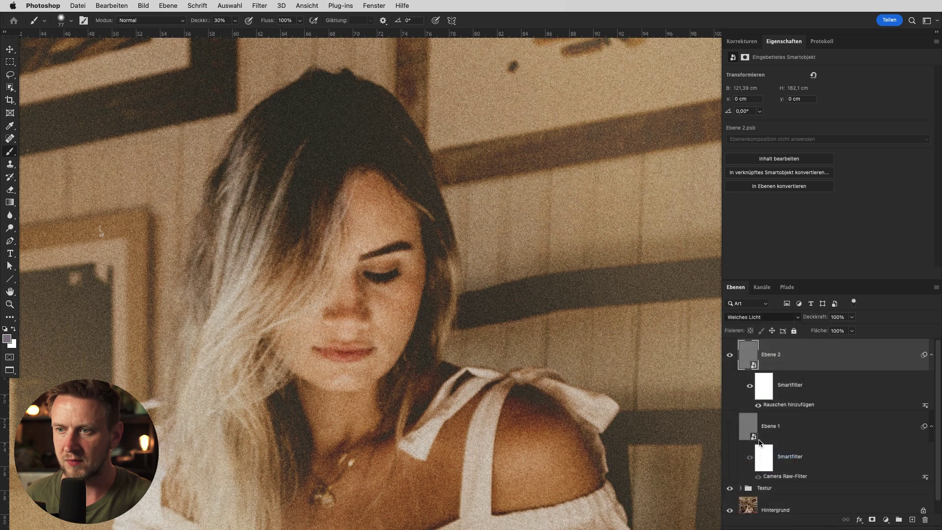
left_click(729, 427)
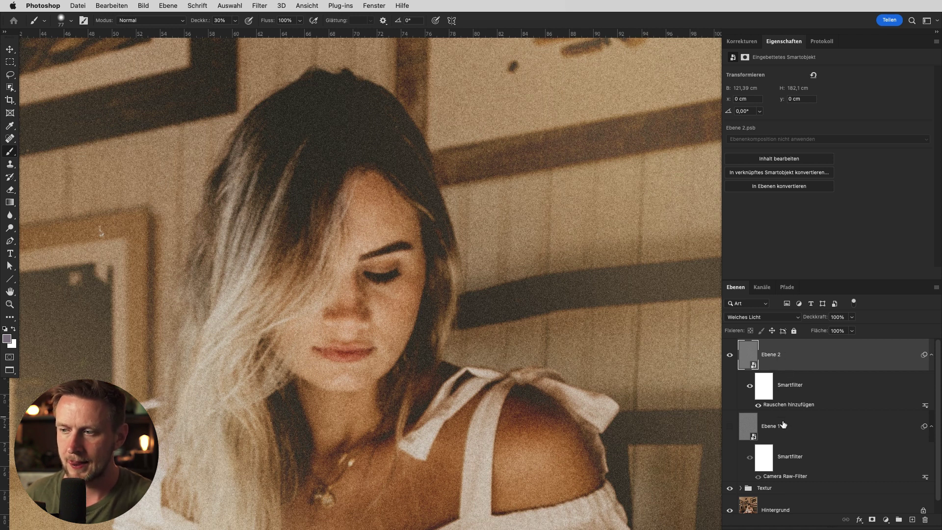
Step: Mask Ebene 2 to a rectangle drawn over the upper-left of the photo
key("m")
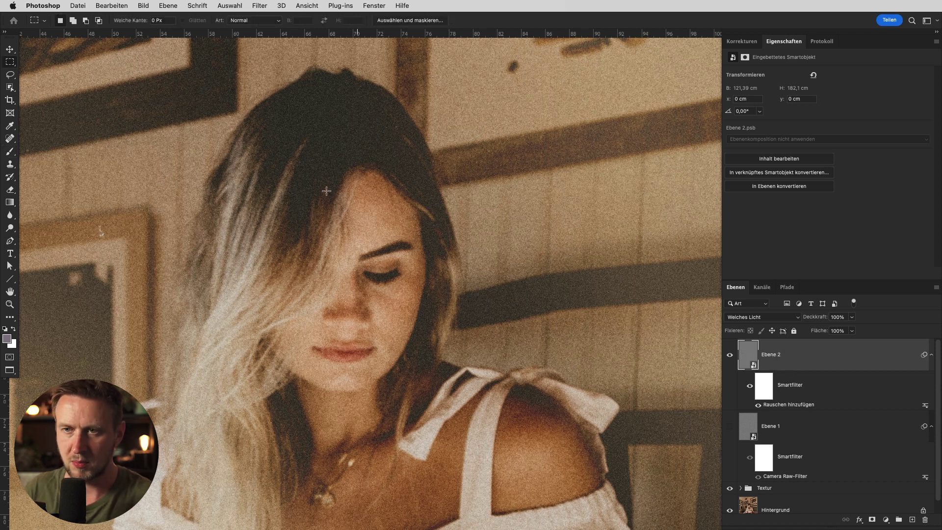
mouse_move(35, 78)
left_mouse_down()
mouse_move(253, 401)
mouse_move(261, 432)
left_mouse_up()
left_click(872, 519)
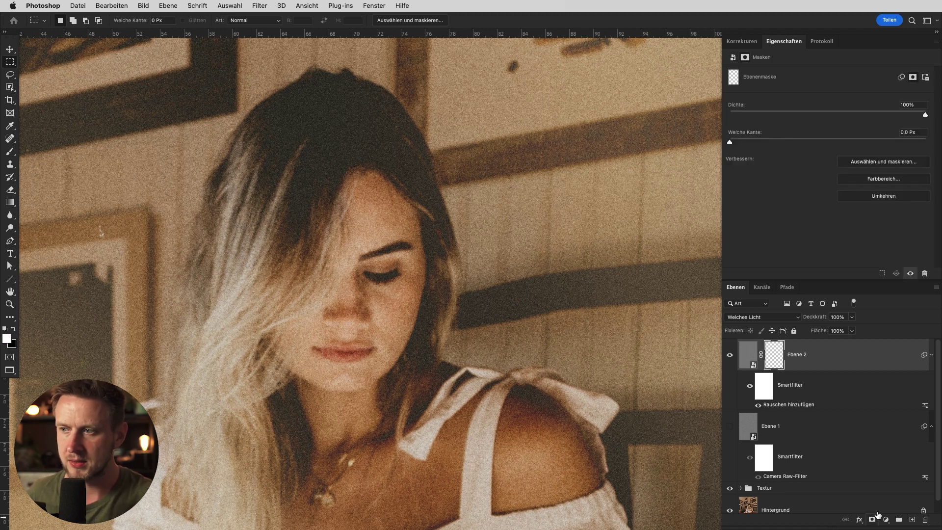
Step: Copy the mask onto visible Ebene 1, unlink it and shift its rectangle sideways
left_click(779, 362, "ctrl")
left_click(784, 429)
left_click(730, 426)
key("ctrl+d")
left_click(872, 518)
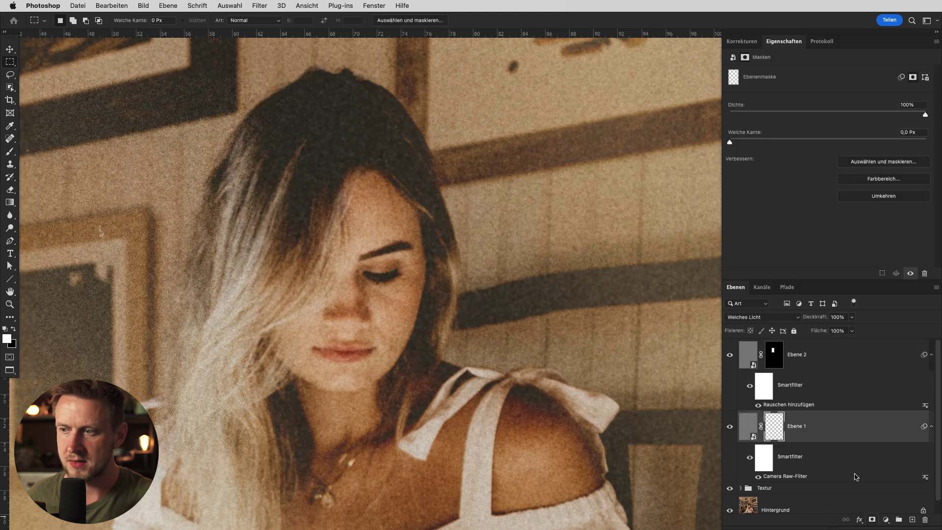
left_click(762, 427)
key("v")
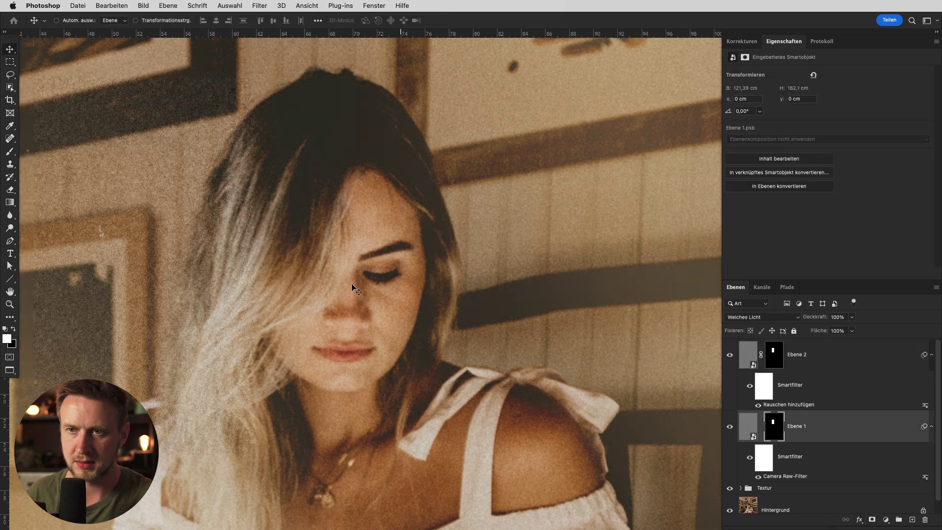
left_click_drag(317, 247, 449, 237)
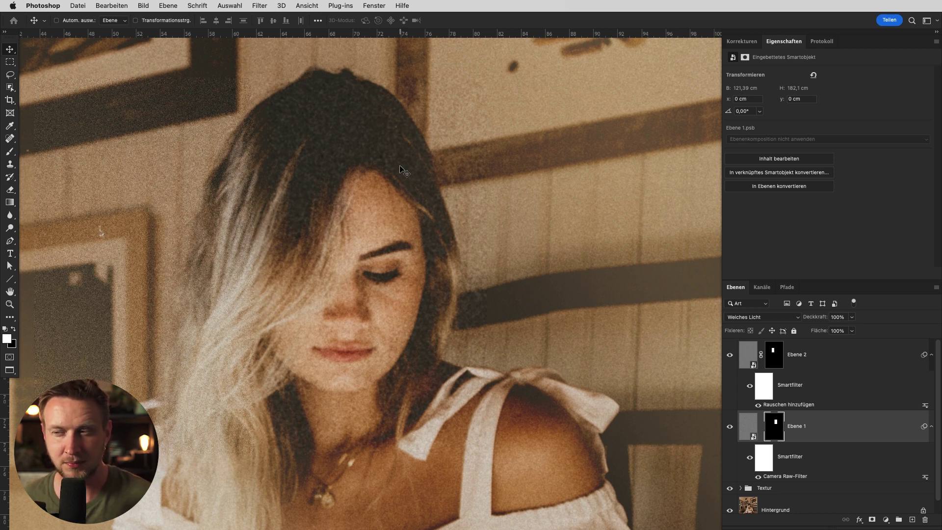
left_click(863, 353)
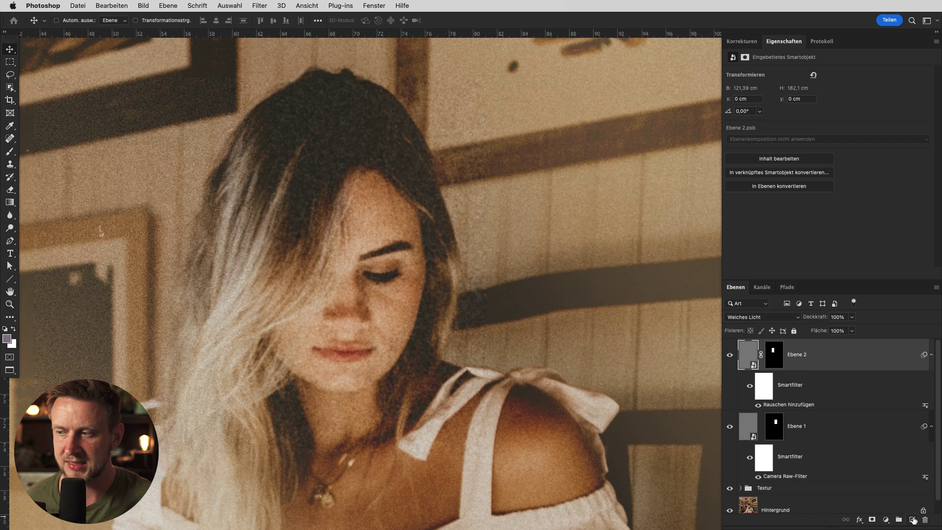
Step: Create a soft-light Ebene 3 layer, then delete it
left_click(912, 520, "alt")
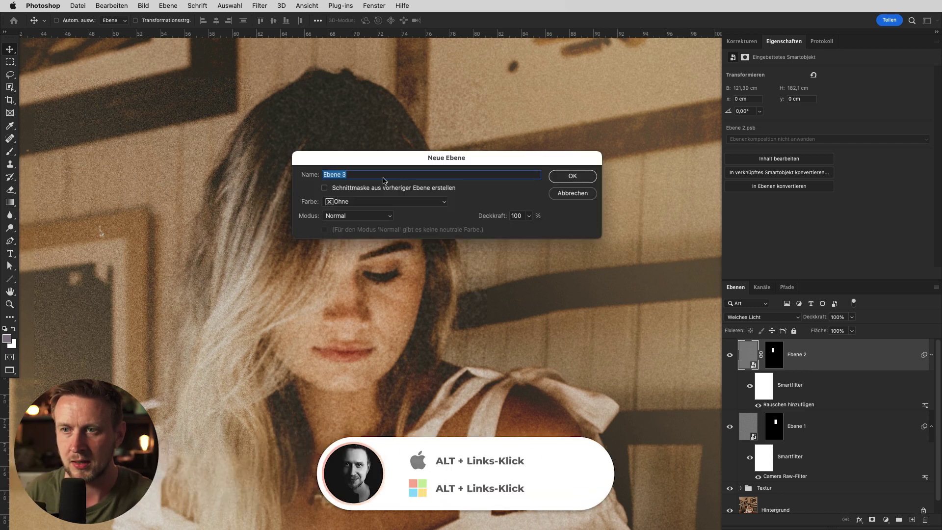
left_click(338, 219)
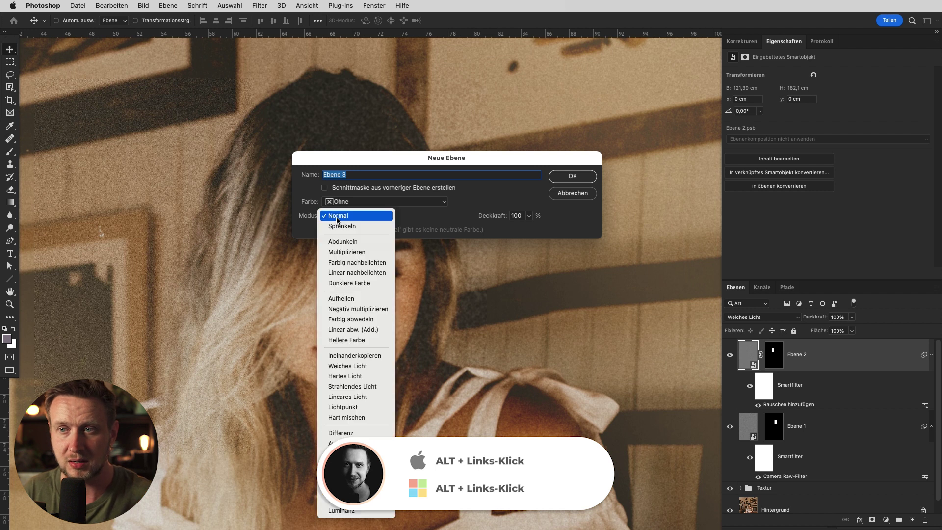
left_click(361, 365)
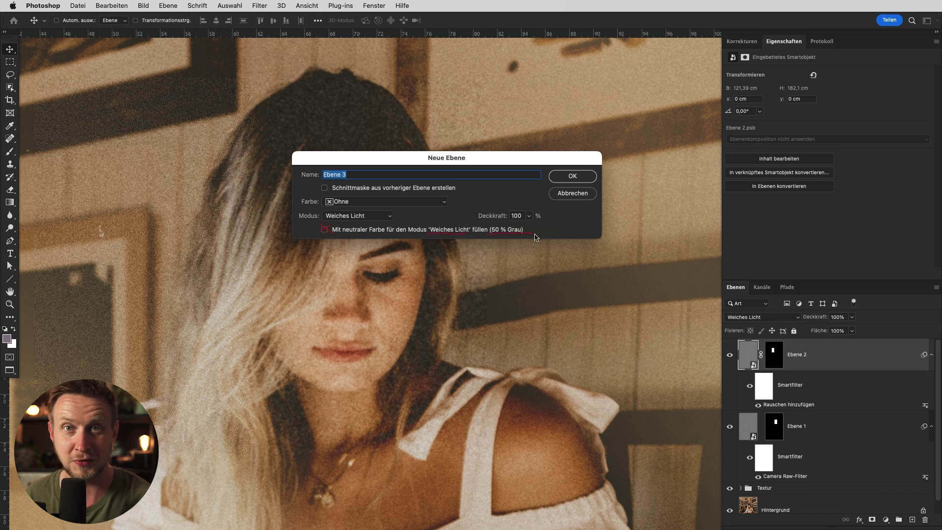
left_click(570, 177)
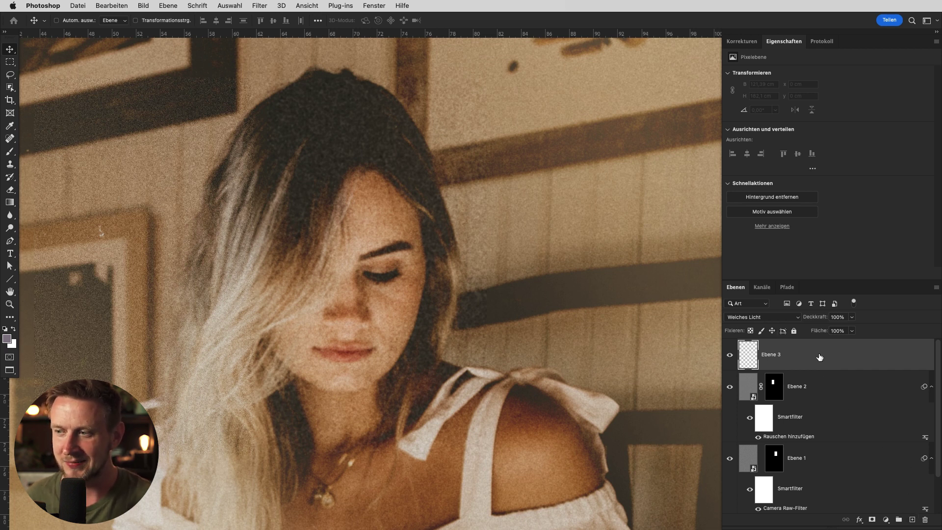
left_click_drag(819, 357, 924, 519)
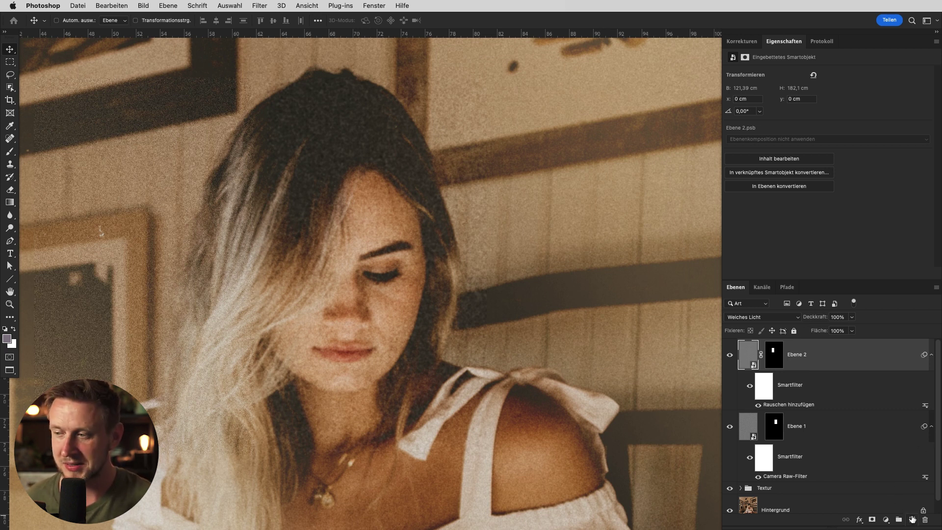
Step: Recreate Ebene 3 as a 50% grey Weiches Licht layer and convert it to a smart object
left_click(912, 519, "alt")
left_click(335, 215)
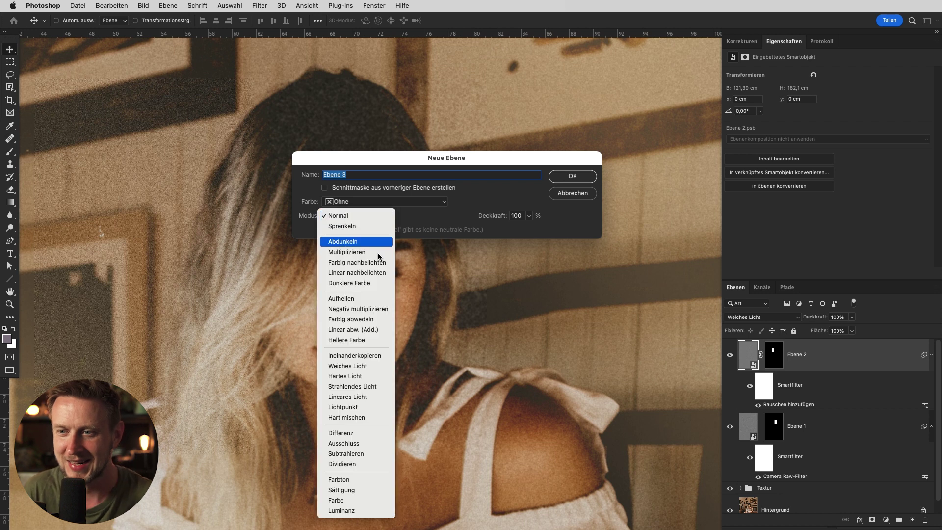
left_click(349, 366)
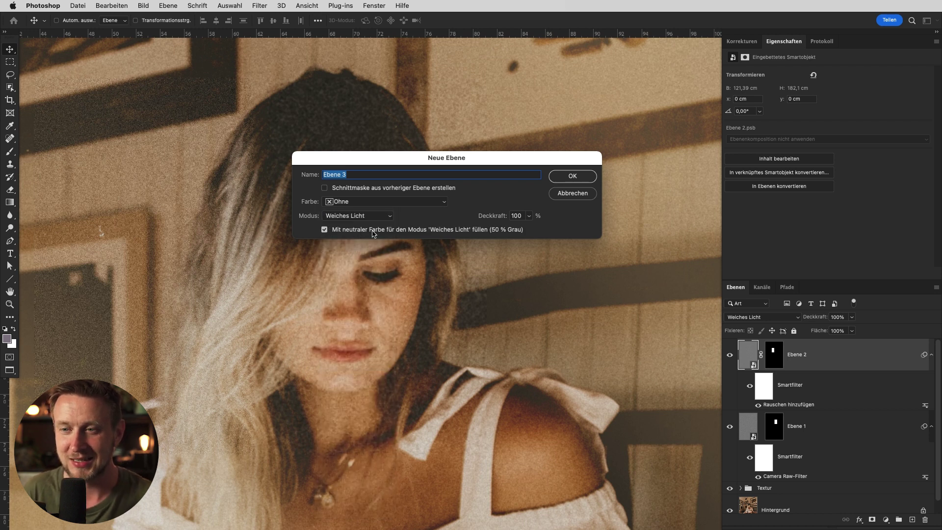
left_click(562, 178)
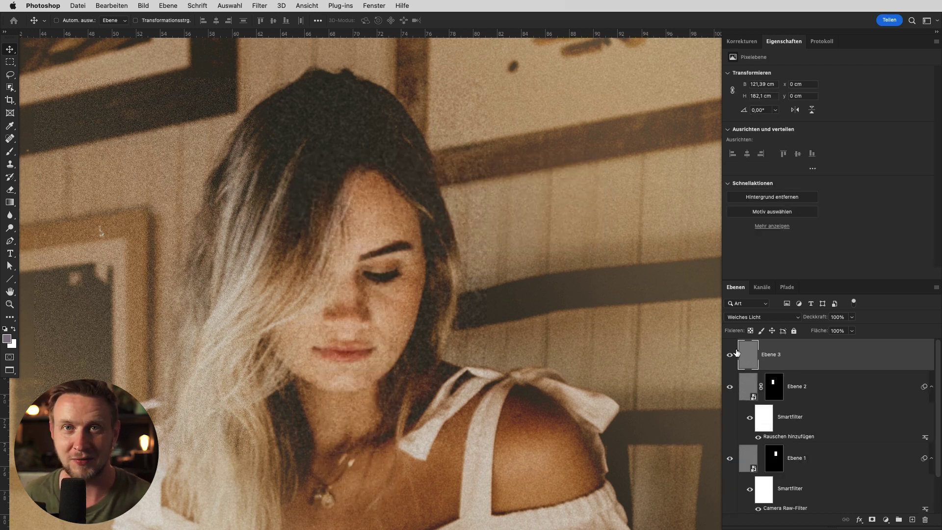
left_click(259, 7)
left_click(274, 32)
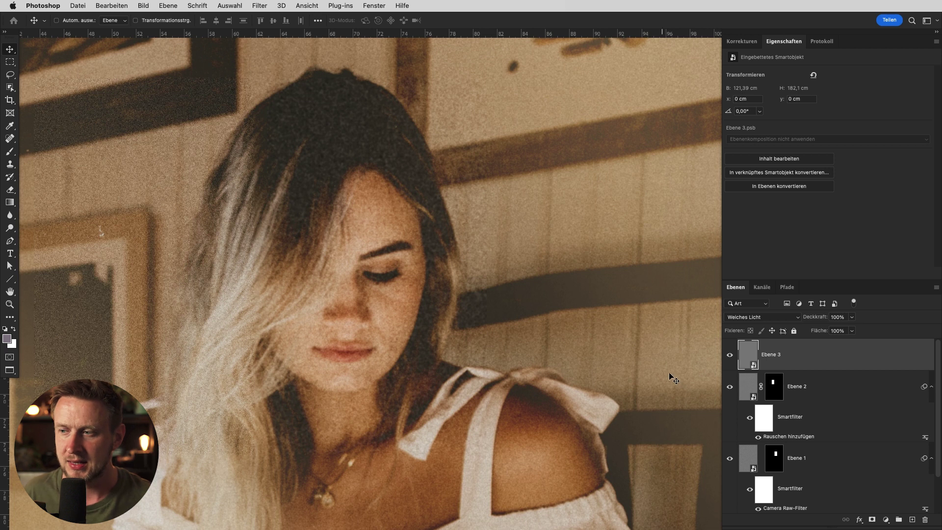
Step: Open Feld-Weichzeichnung on Ebene 3, set Körnung grain to 63,80% strength, and reduce the blur to 3 Px
left_click(264, 6)
mouse_move(288, 193)
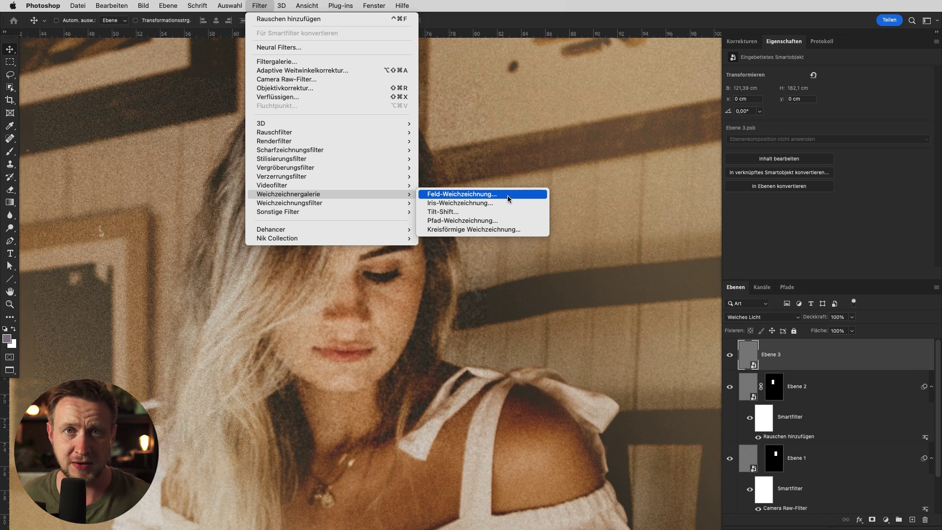
left_click(495, 194)
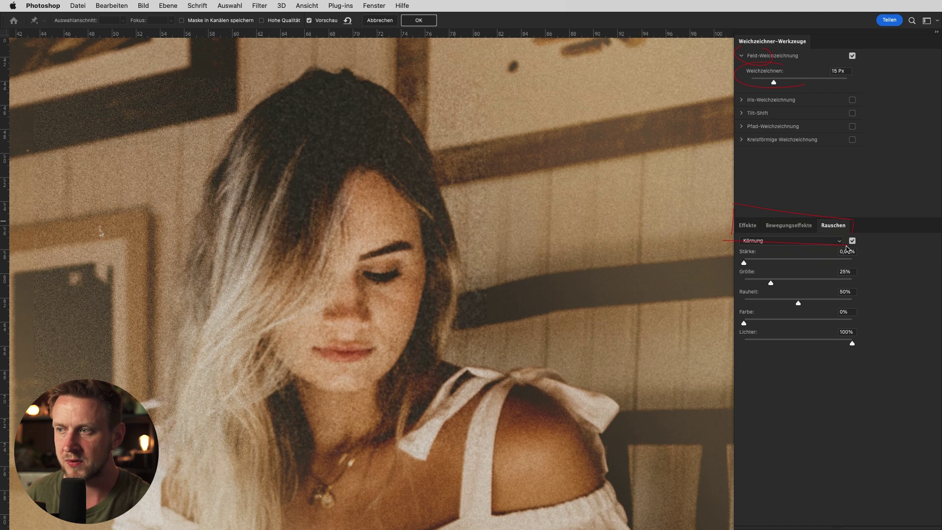
left_click_drag(831, 230, 840, 236)
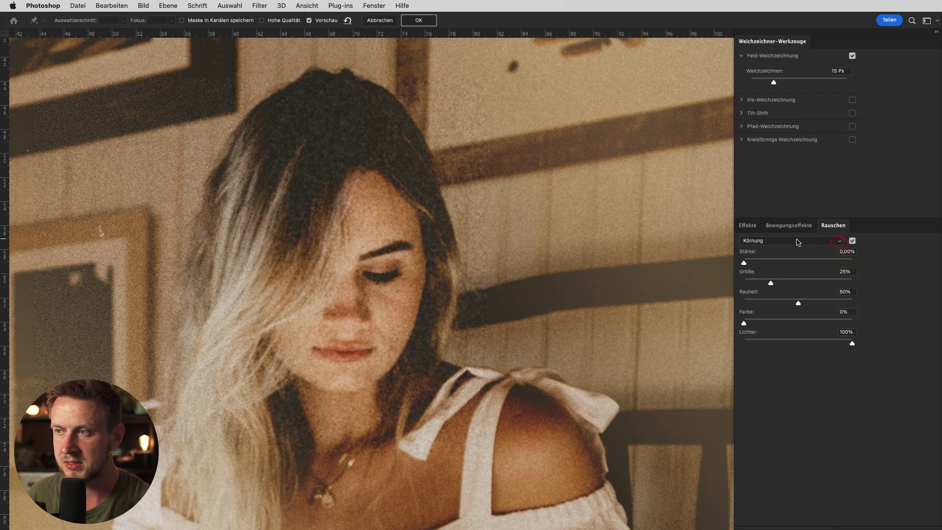
left_click_drag(820, 251, 760, 245)
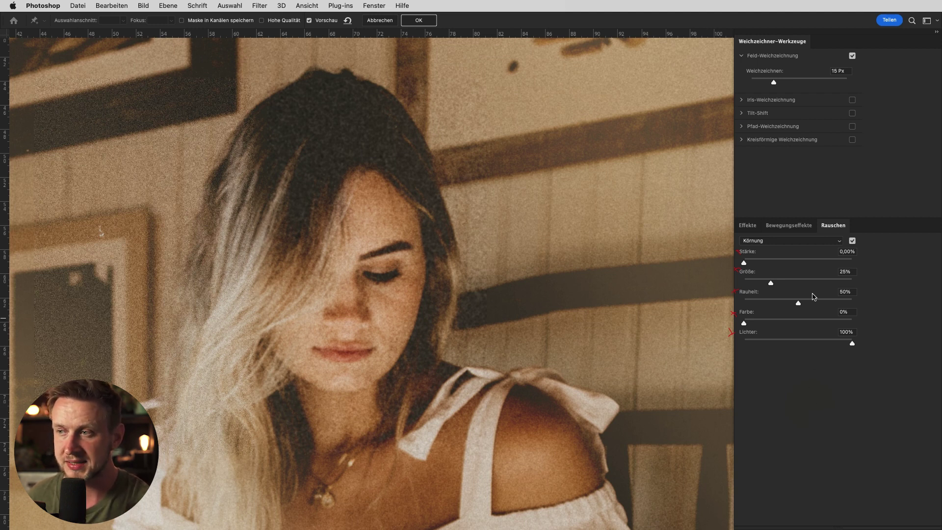
left_click(834, 242)
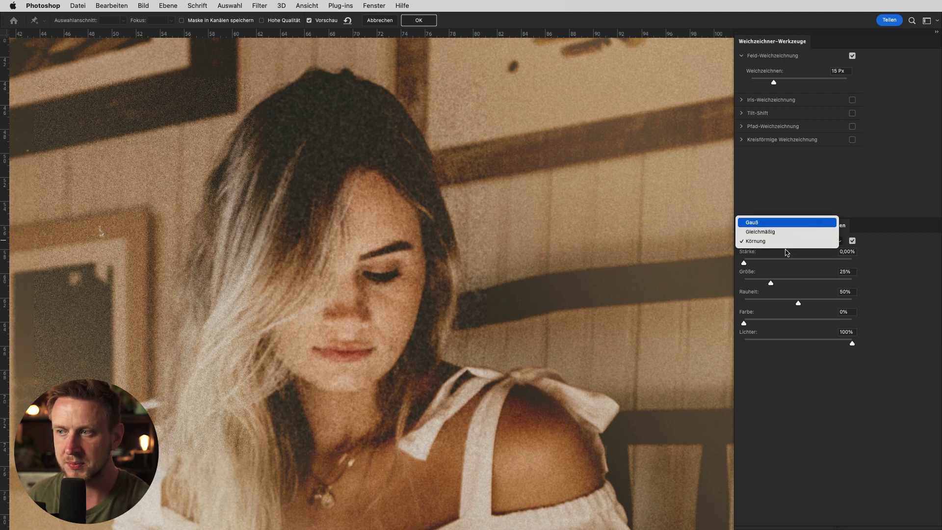
left_click(793, 222)
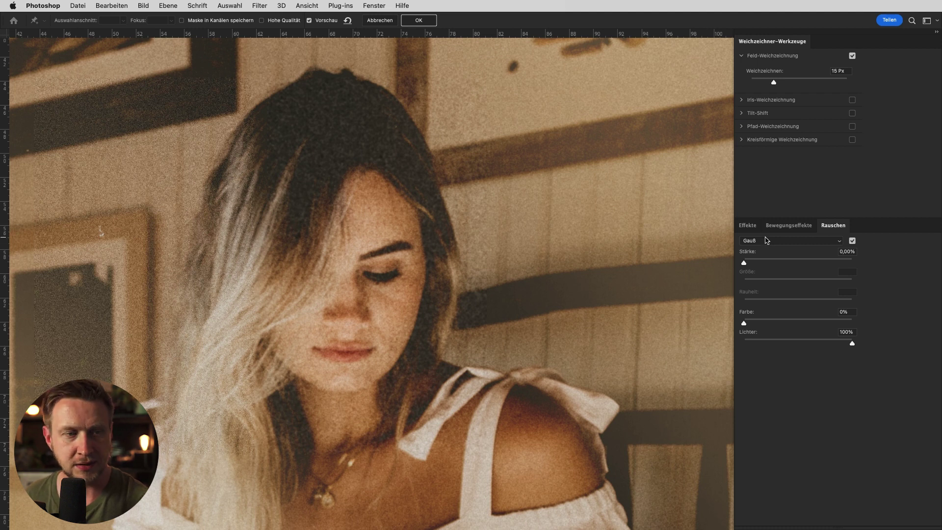
left_click(784, 244)
left_click(771, 260)
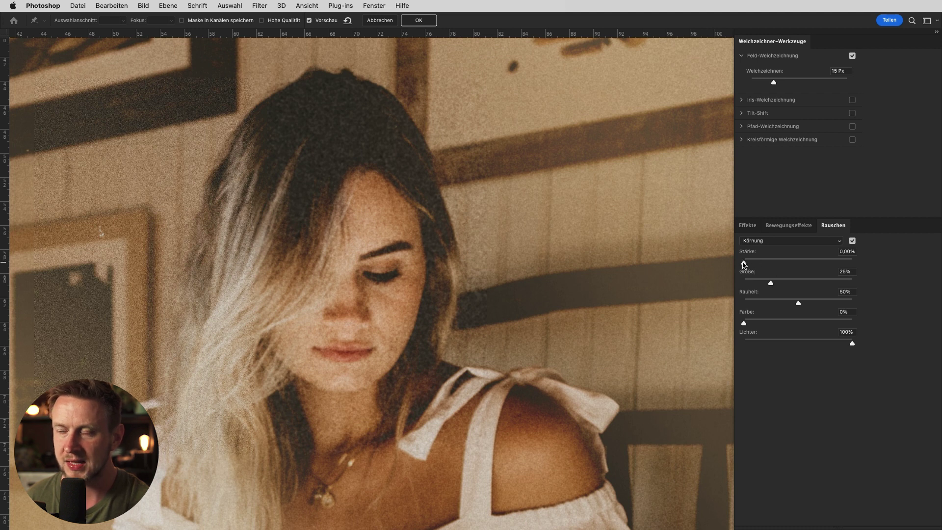
left_click_drag(806, 265, 813, 263)
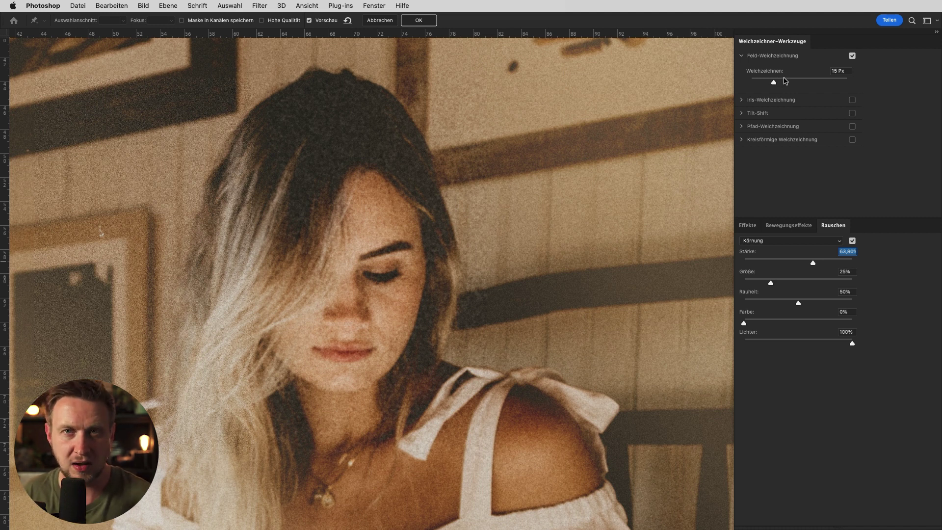
left_click_drag(774, 82, 695, 89)
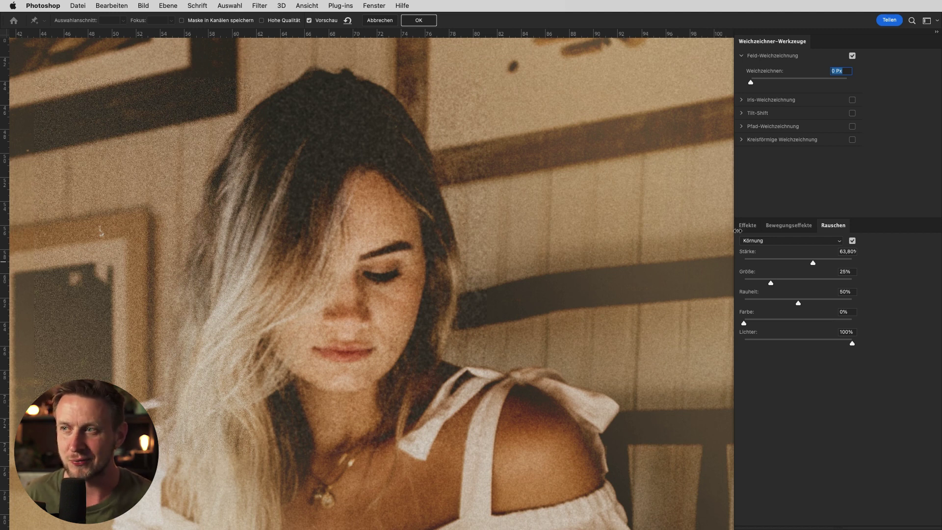
Step: Raise the Field Blur to 14 Px and the grain strength to 95,02%
left_click(766, 84)
left_click_drag(768, 88, 775, 86)
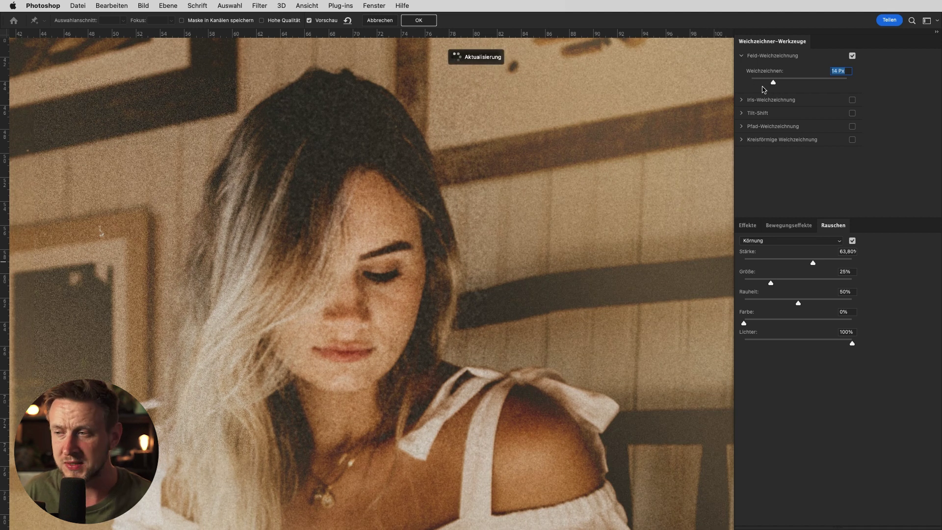
left_click_drag(814, 262, 846, 262)
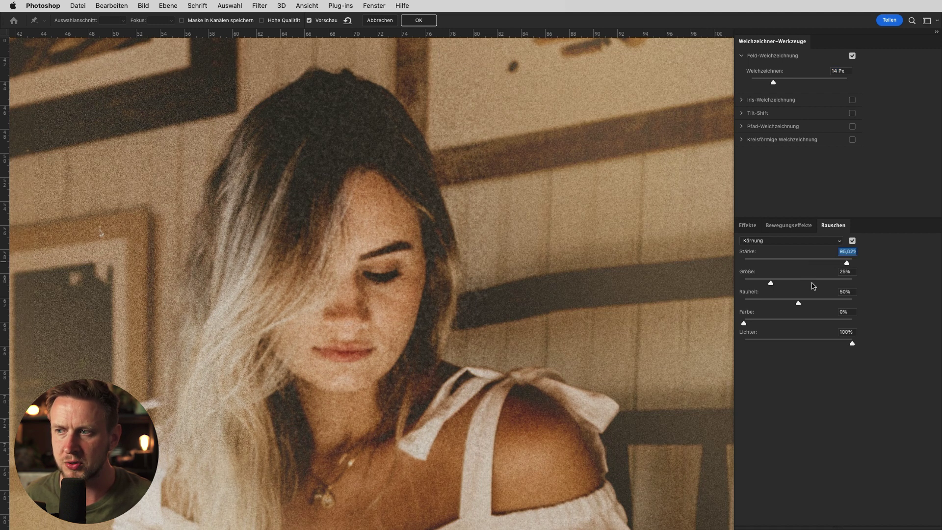
Step: Set grain roughness to about 95% and grain size to about 62%, then fit the photo in view
left_click_drag(814, 303, 843, 302)
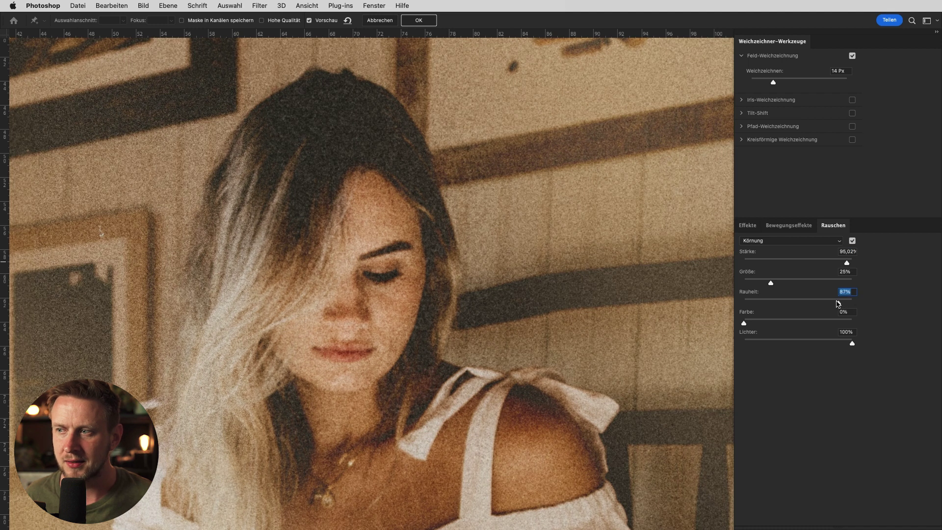
left_click_drag(837, 303, 745, 303)
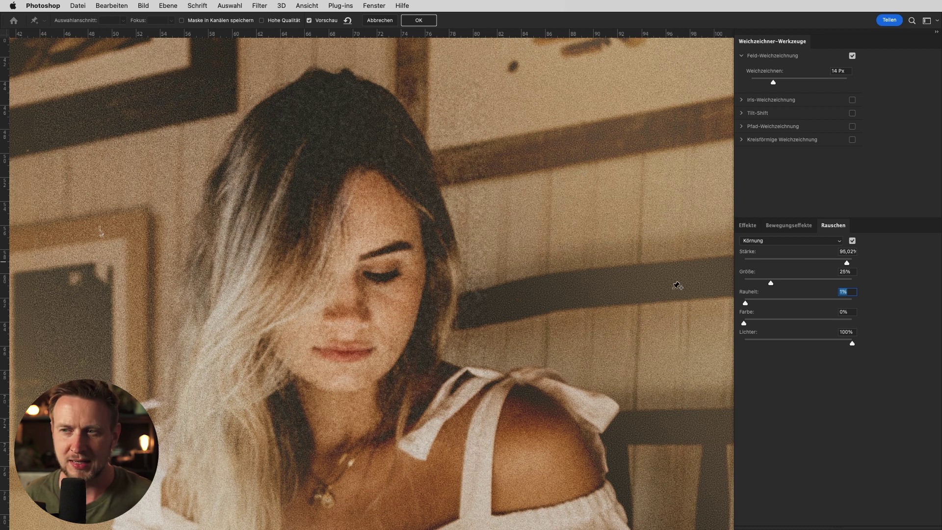
left_click_drag(791, 304, 832, 304)
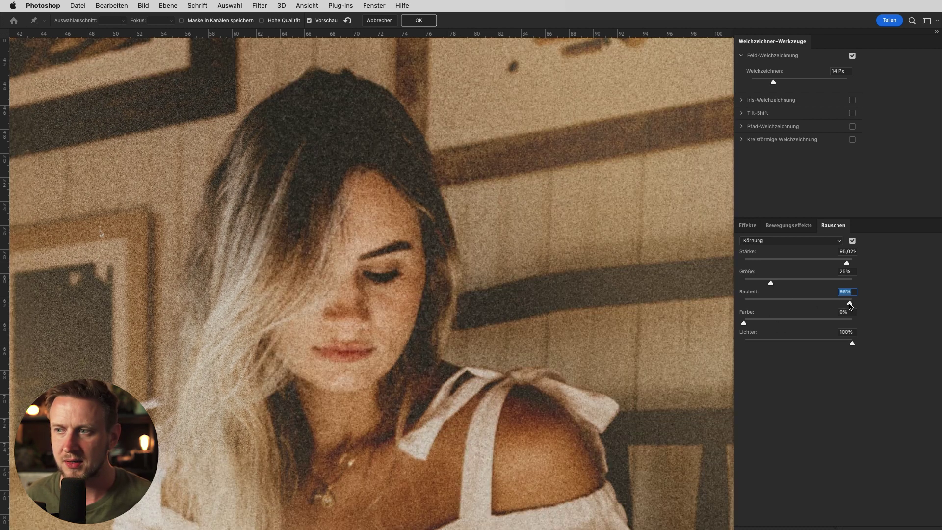
left_click_drag(772, 284, 808, 284)
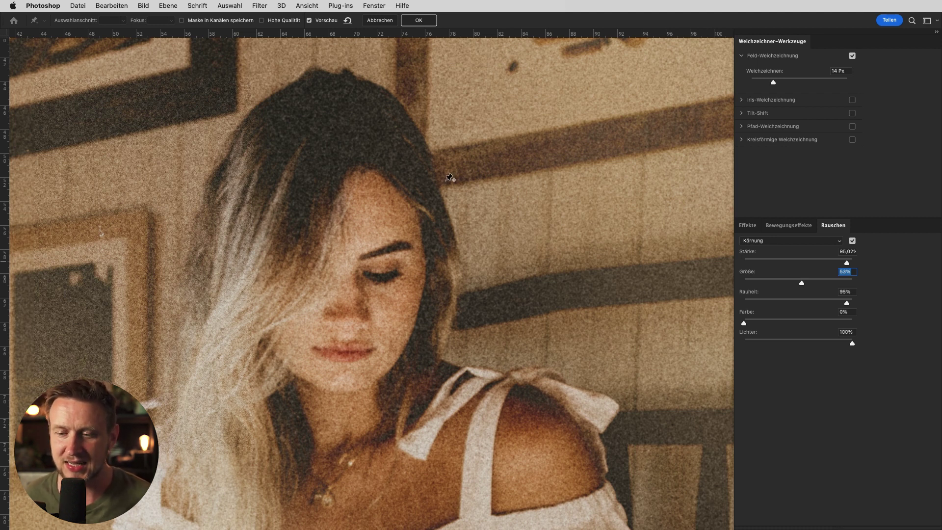
key("super+0")
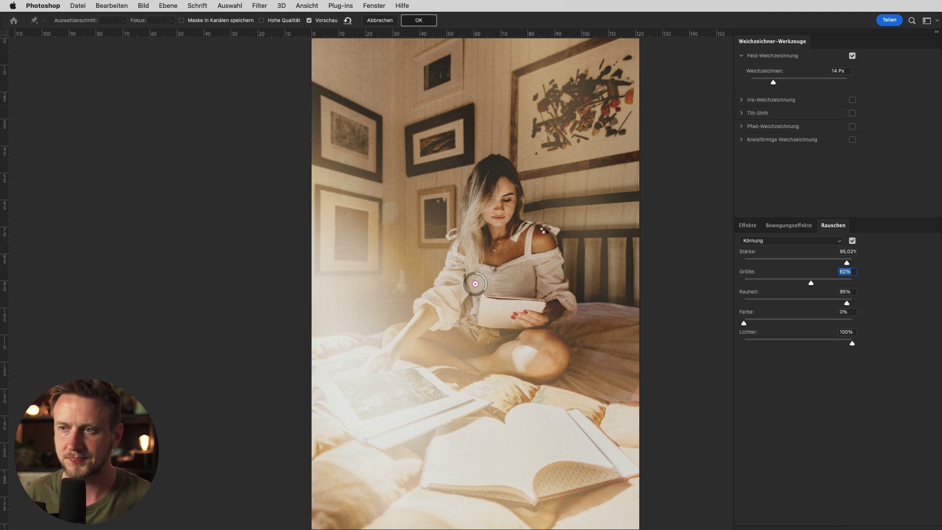
Step: Apply the Blur Gallery grain as a smart filter on Ebene 3
key("Return")
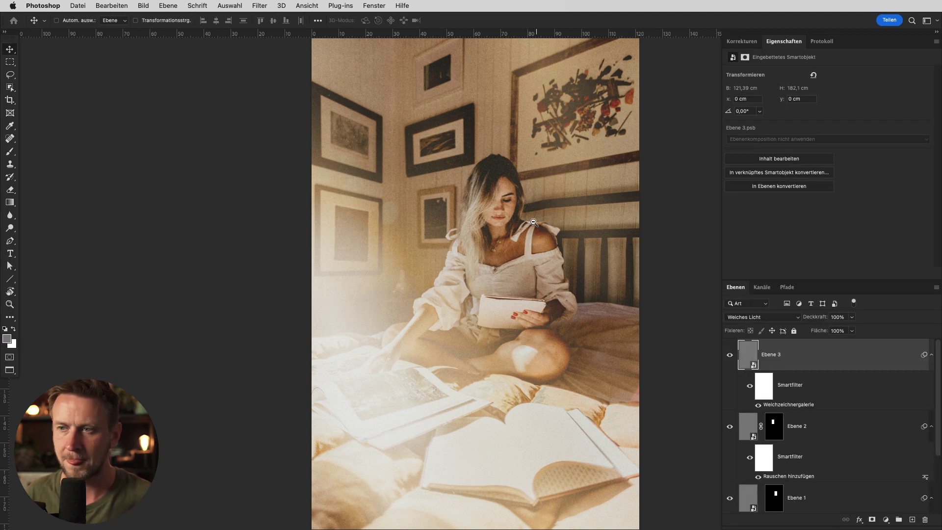
scroll(519, 206, "up", 5)
scroll(578, 275, "up", 1)
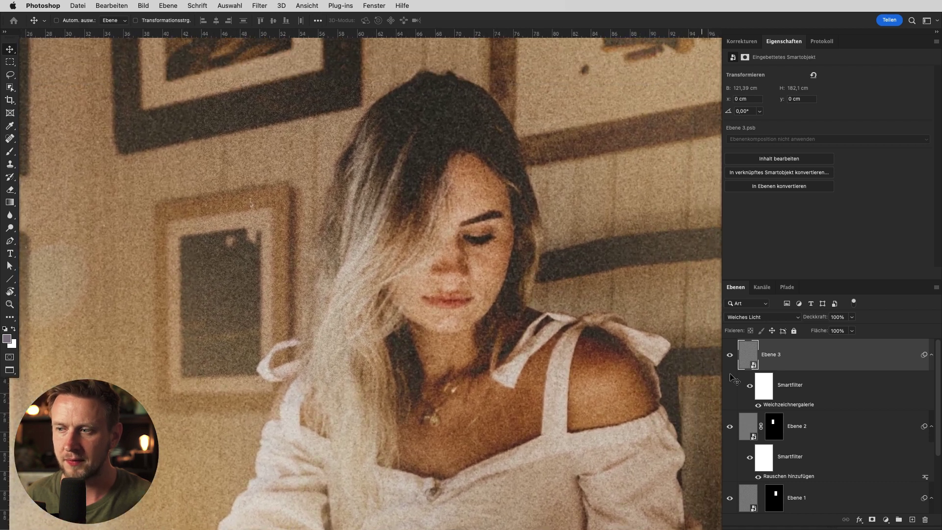
Step: Copy Ebene 2's layer mask onto Ebene 3 and shift it to the right
left_click_drag(773, 425, 774, 358)
left_click(756, 358)
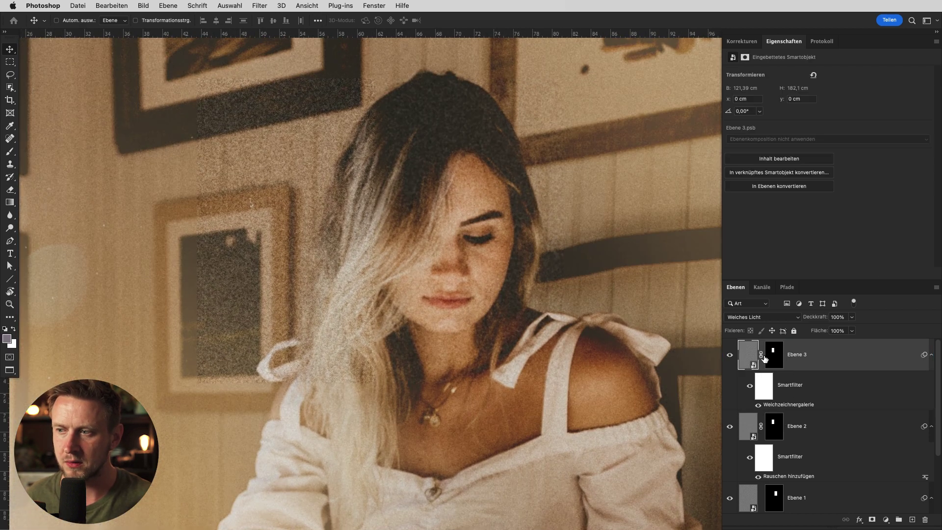
left_click(771, 358)
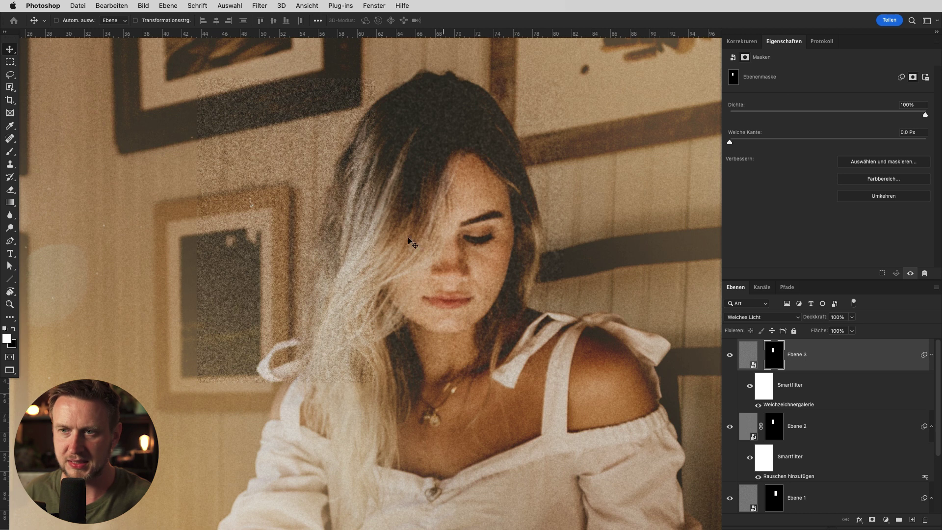
left_click_drag(341, 239, 667, 241)
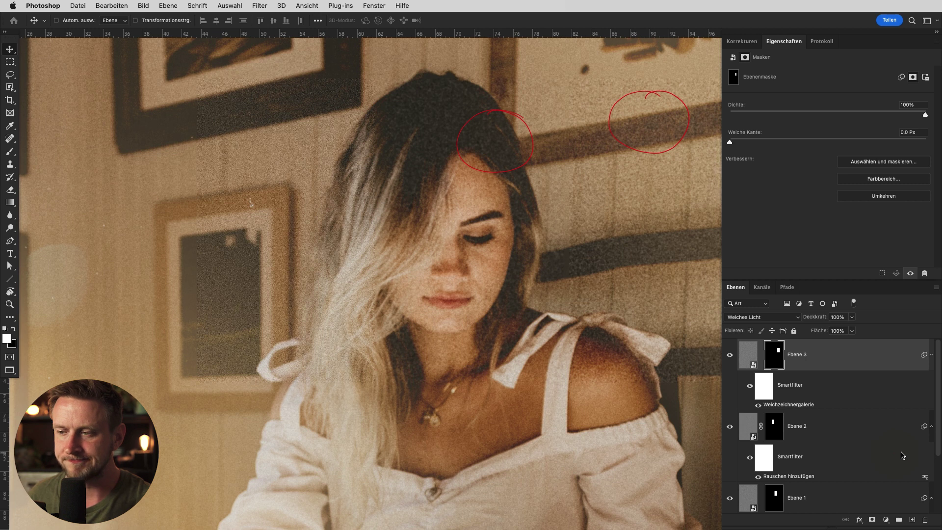
Step: Group the older texture layers Ebene 1 and Ebene 2 into Textur
mouse_move(936, 428)
left_mouse_down()
mouse_move(929, 452)
mouse_move(932, 428)
left_mouse_up()
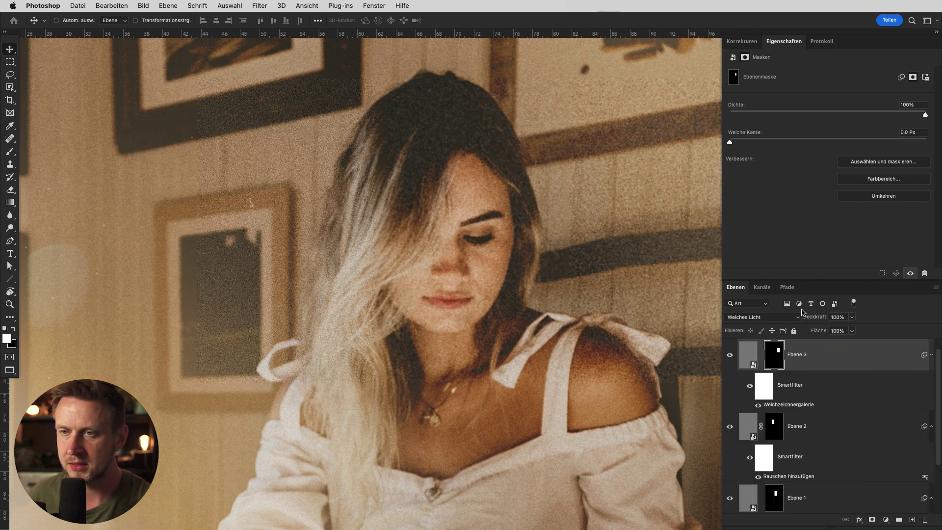
left_click_drag(250, 141, 231, 150)
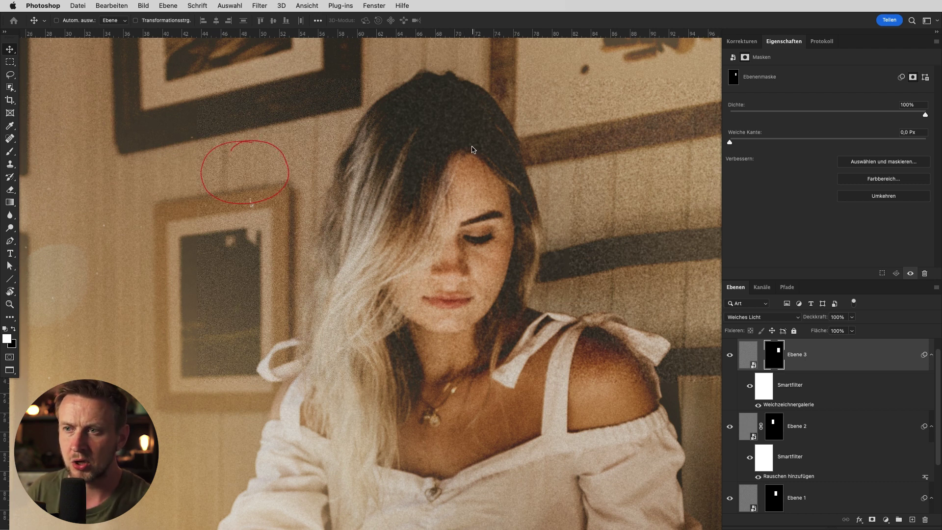
left_click_drag(630, 143, 605, 142)
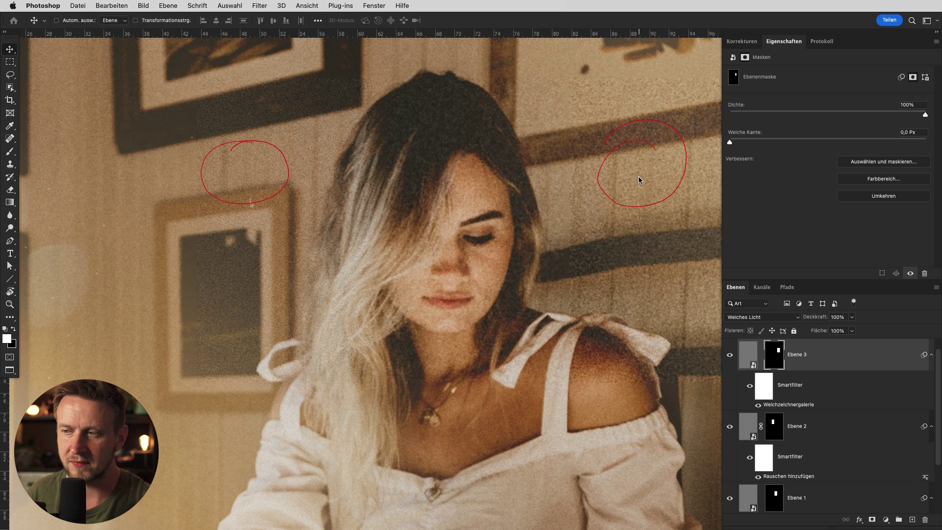
left_click_drag(756, 408, 810, 408)
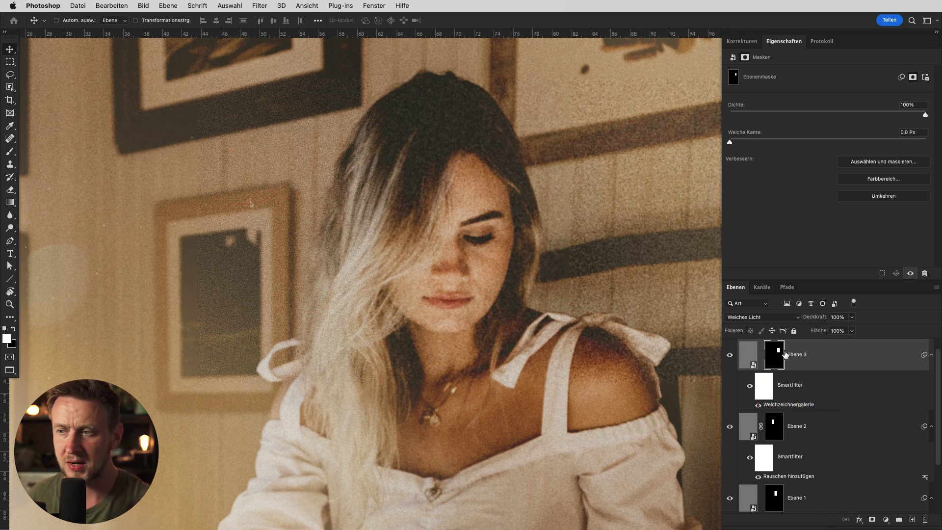
left_click(837, 427)
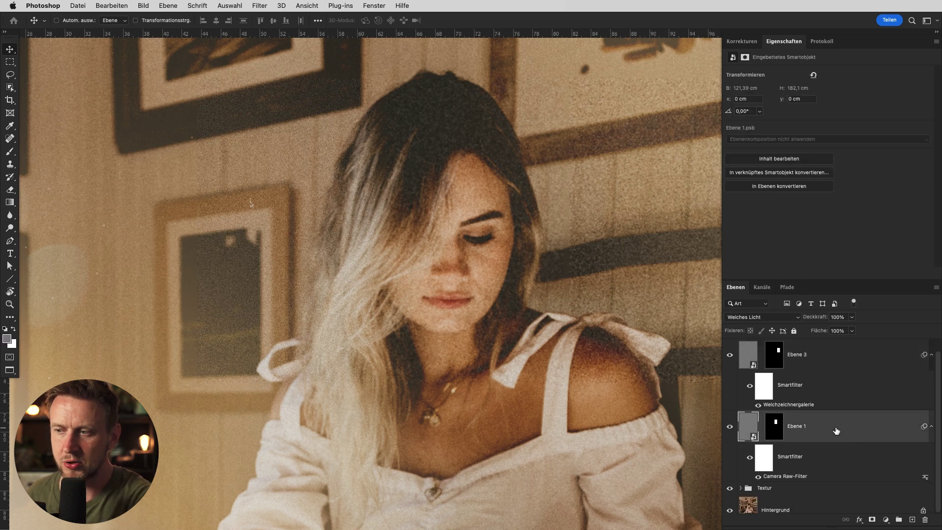
key("ctrl+g")
Step: Delete Ebene 3's layer mask and toggle the grain layer to compare
left_click(774, 362)
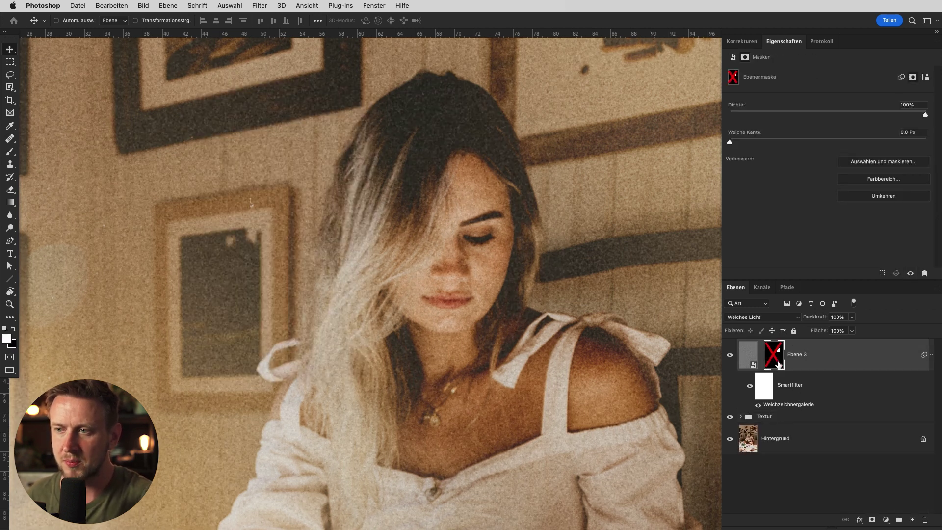
right_click(776, 360)
left_click(812, 378)
scroll(545, 344, "down", 3)
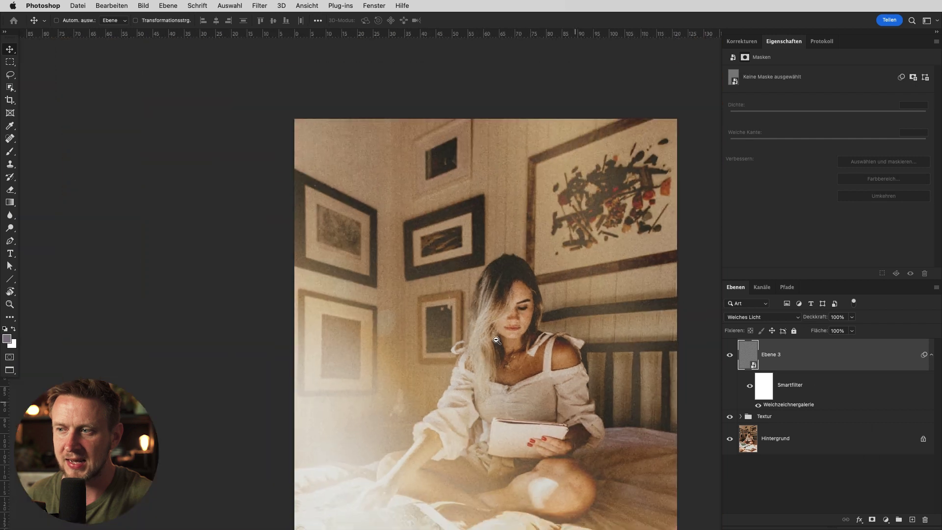
scroll(544, 343, "down", 2)
scroll(604, 334, "up", 3)
left_click(730, 355)
left_click(730, 355)
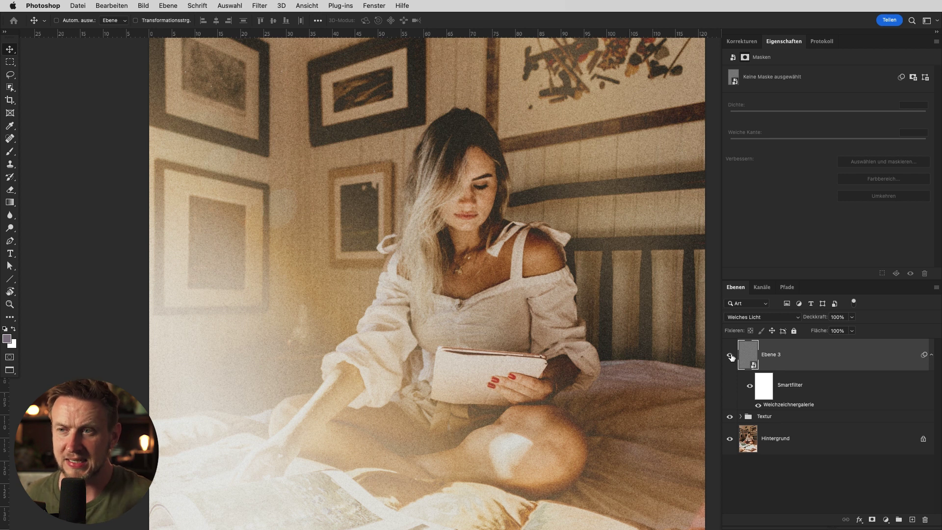
left_click(742, 41)
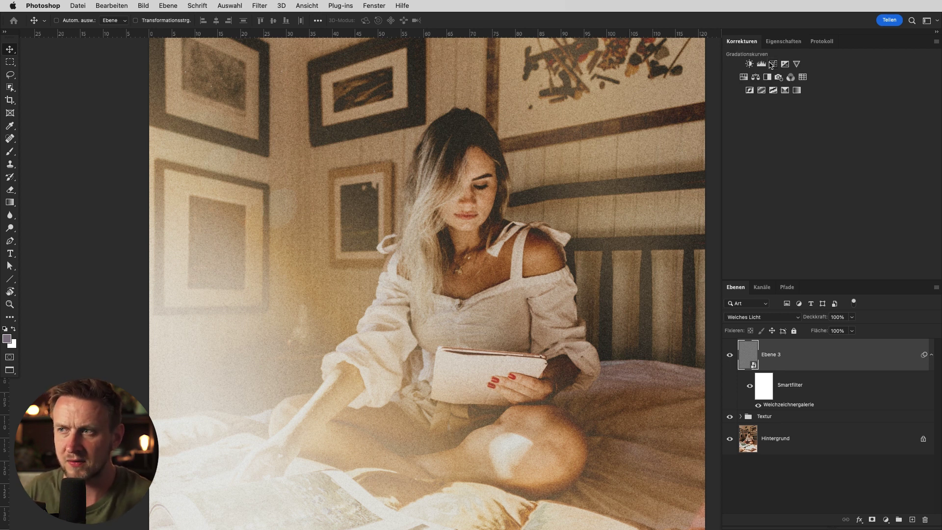
Step: Add a Gradationskurven layer, lowering the RGB white point and lifting the black point
left_click(773, 64)
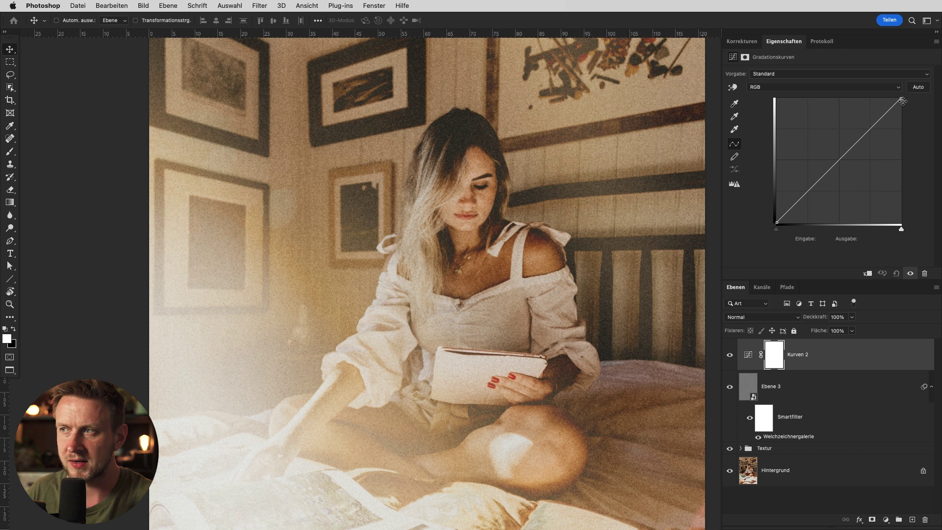
left_click_drag(901, 99, 900, 108)
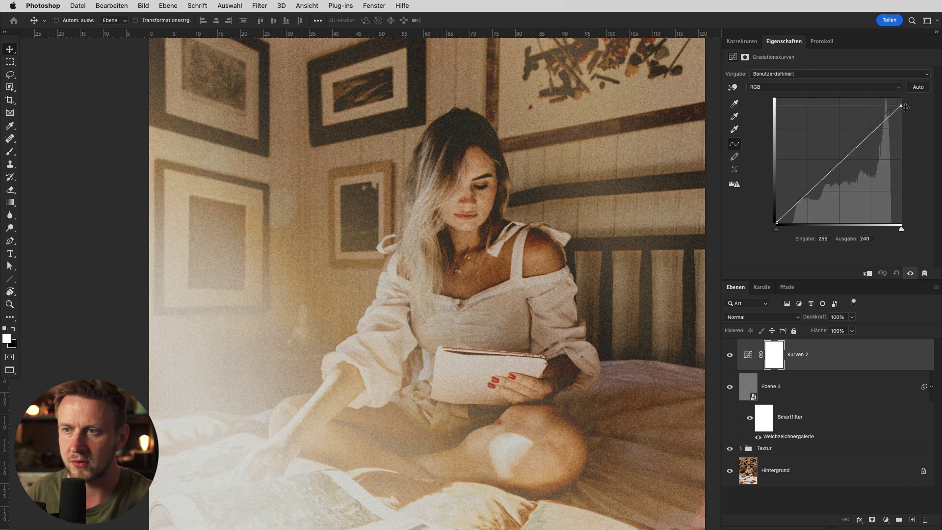
left_click_drag(776, 222, 772, 219)
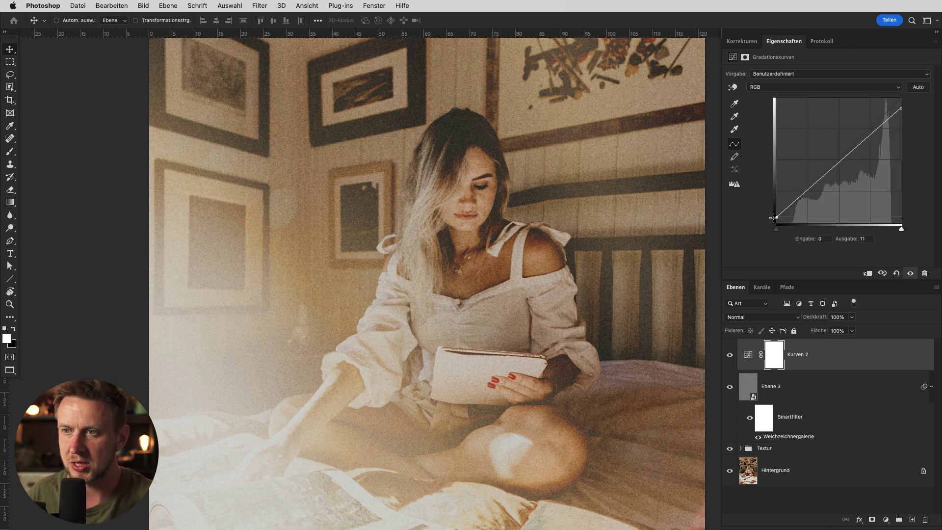
Step: In the Rot channel, lower highlights to 236 and lift shadows to 27 for a red tint
left_click(824, 87)
left_click(785, 98)
left_click_drag(901, 98, 901, 108)
left_click_drag(774, 224, 763, 211)
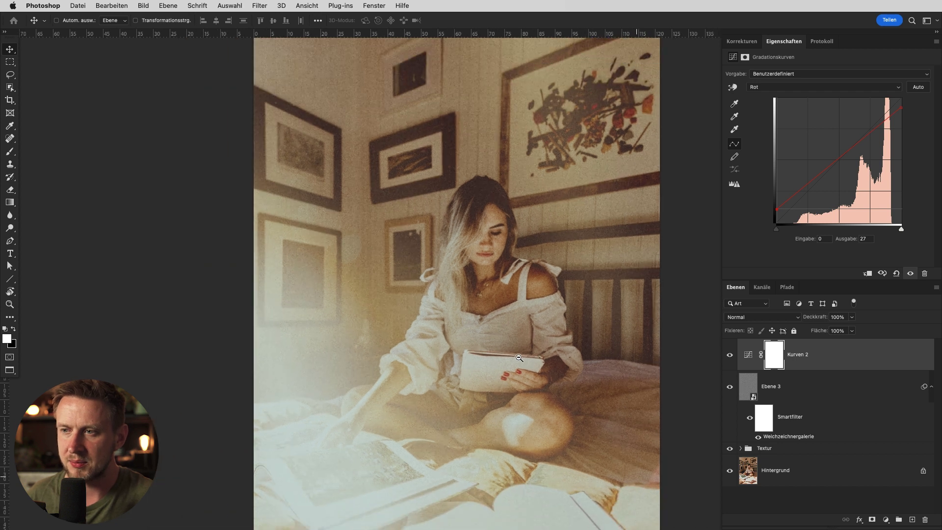
Step: Toggle the curves and grain layers off and on to compare the look
scroll(414, 254, "down", 3)
left_click(730, 355)
left_click(730, 355)
left_click(730, 387)
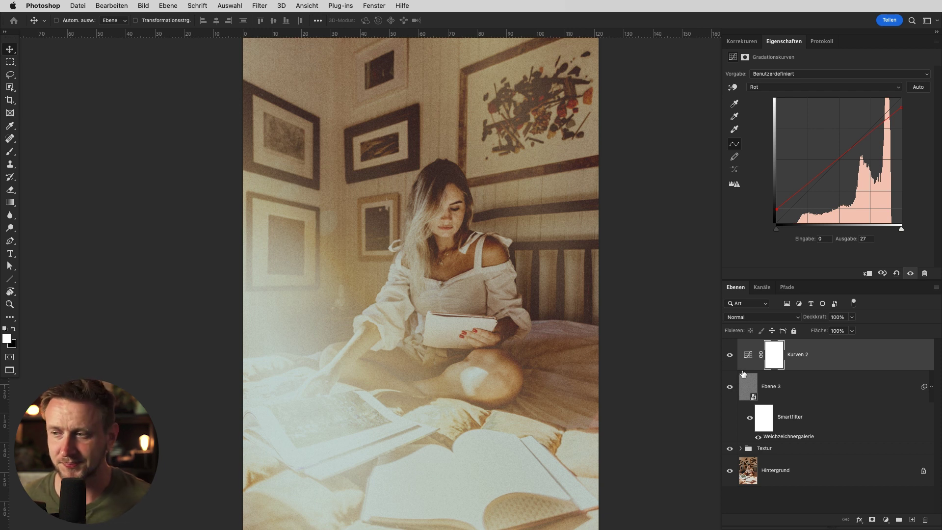
left_click(731, 375)
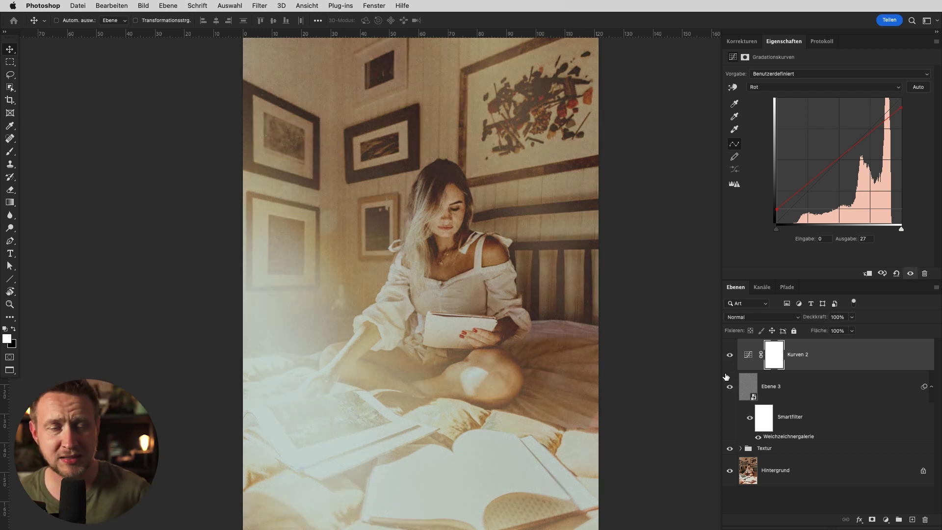